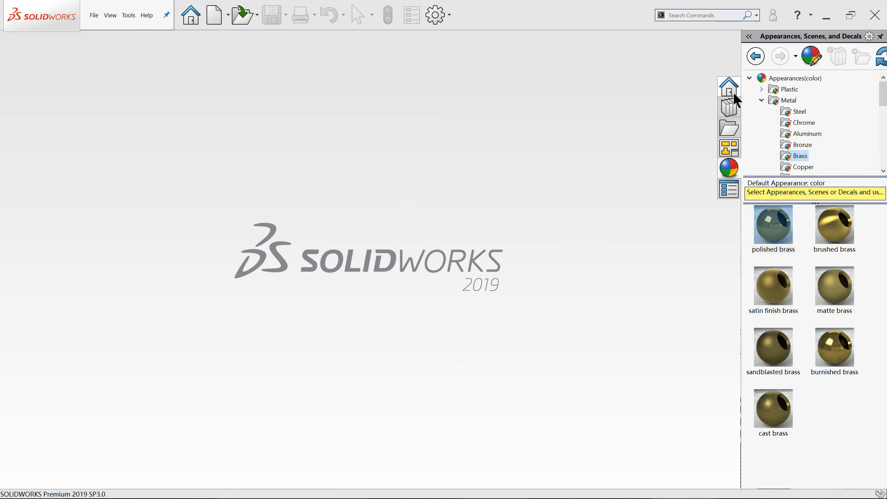
Create a new part and open a sketch on the Front Plane
{"action": "left_click", "coordinate": [734, 93]}
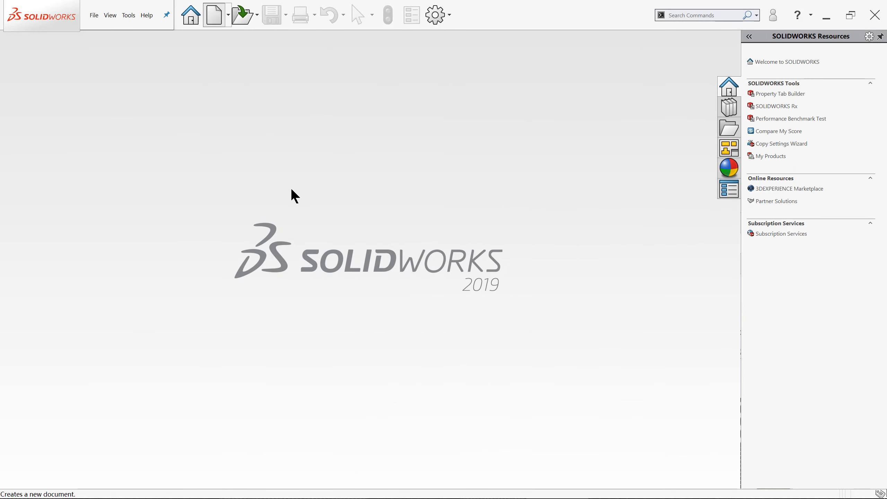
{"action": "double_click", "coordinate": [181, 148]}
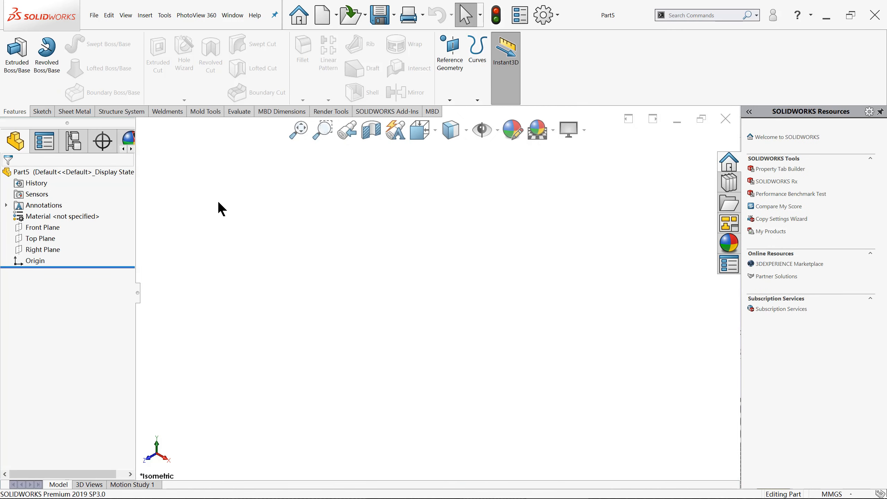
{"action": "left_click", "coordinate": [36, 227]}
{"action": "key", "text": "ctrl+8"}
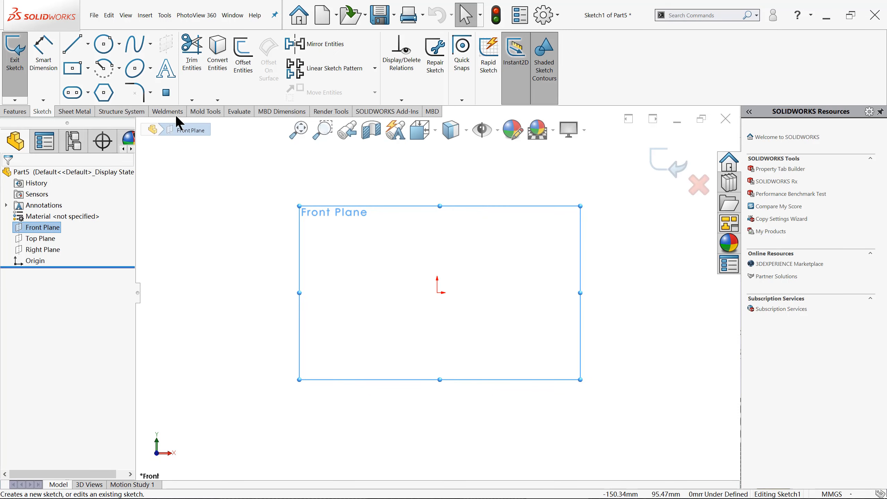
Sketch a circle centred on the origin with a radius of about 107 mm
{"action": "left_click", "coordinate": [103, 44]}
{"action": "left_click_drag", "start_coordinate": [437, 292], "coordinate": [281, 231]}
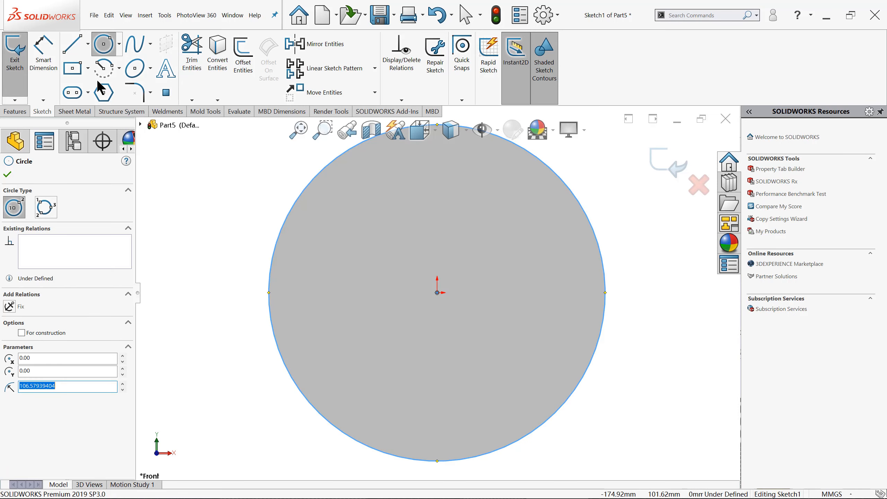
{"action": "left_click_drag", "start_coordinate": [343, 153], "coordinate": [323, 361]}
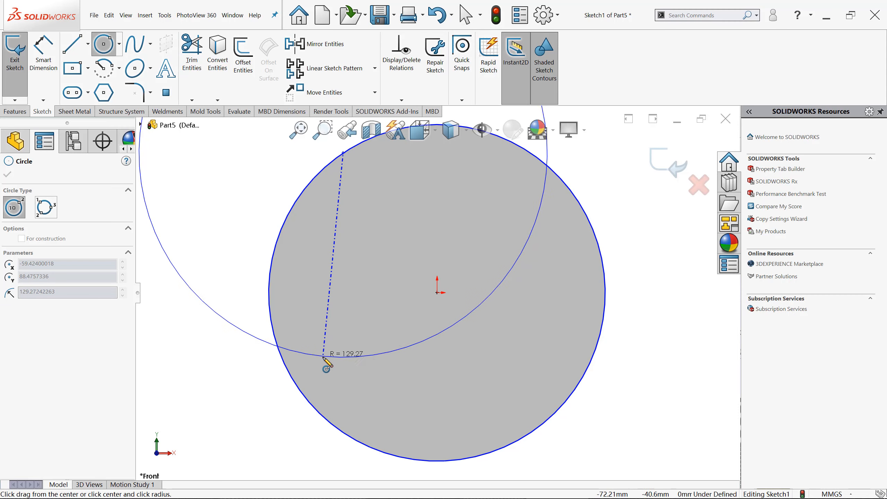
{"action": "key", "text": "Escape"}
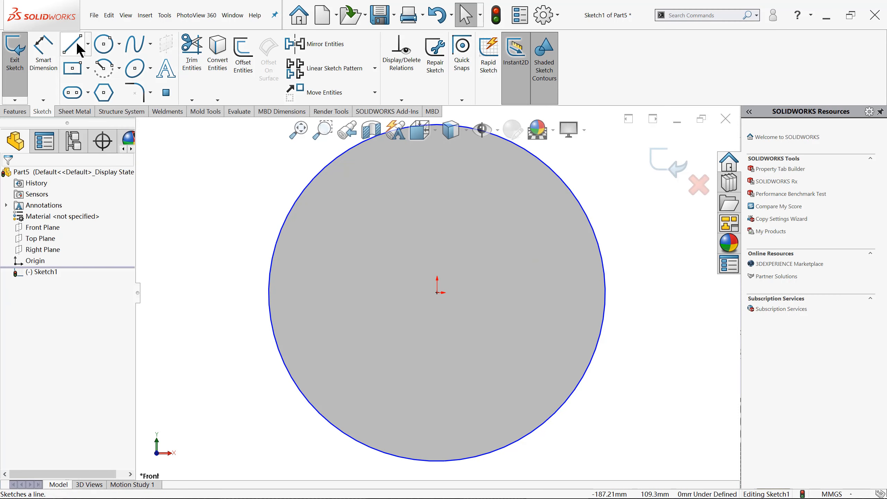
Sketch a chord about 162 mm long across the left part of the circle and make it vertical
{"action": "left_click", "coordinate": [75, 43]}
{"action": "left_click", "coordinate": [330, 163]}
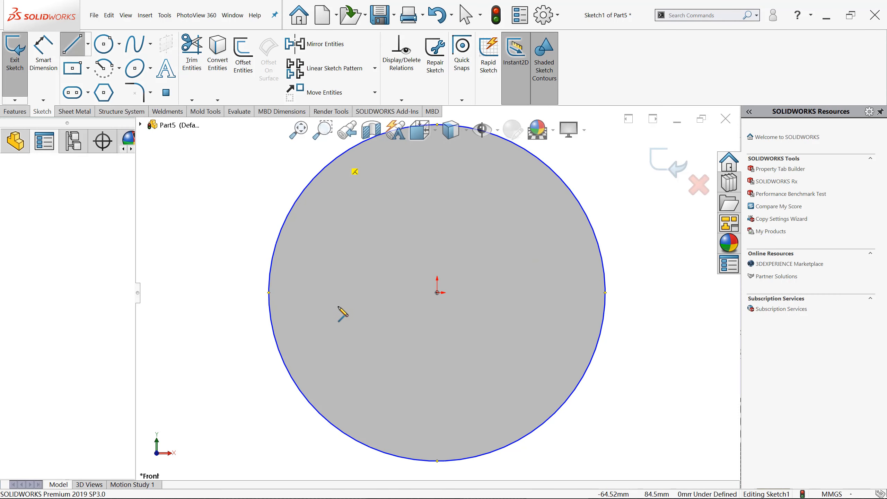
{"action": "left_click", "coordinate": [325, 419]}
{"action": "key", "text": "Escape"}
{"action": "key", "text": "Escape"}
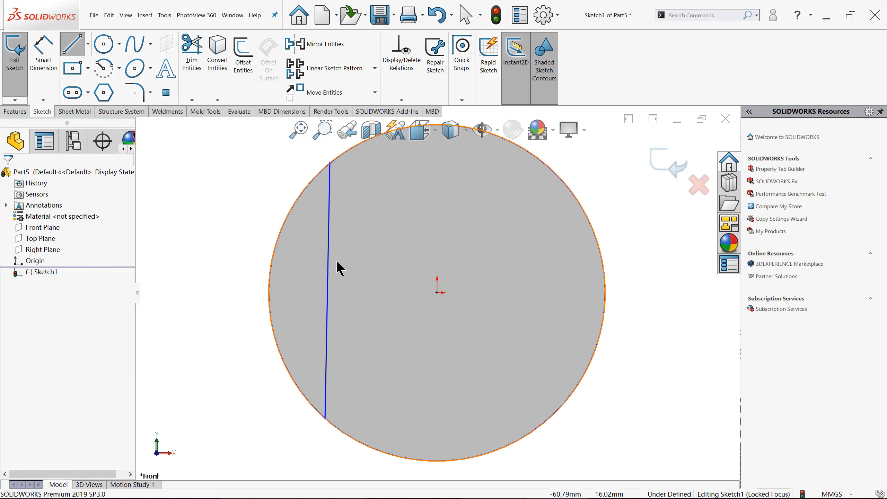
{"action": "left_click", "coordinate": [330, 249]}
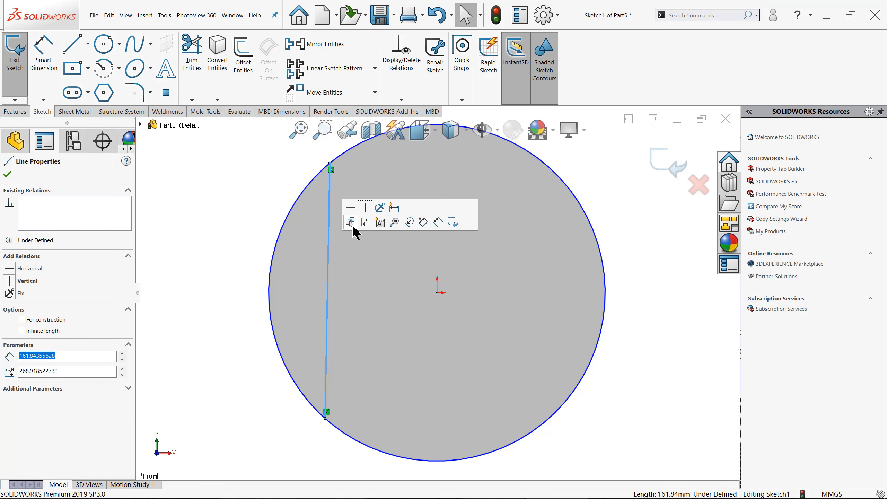
{"action": "left_click", "coordinate": [361, 204]}
{"action": "left_click", "coordinate": [237, 230]}
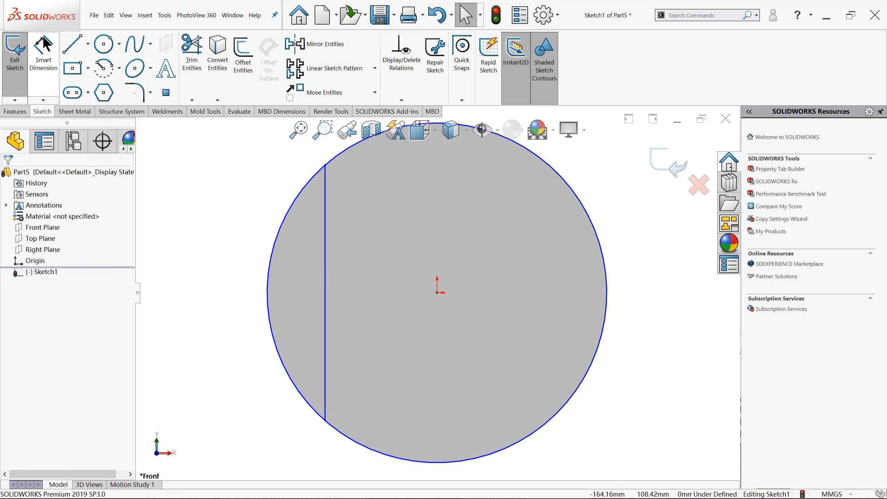
Dimension the circle's diameter as 456 mm
{"action": "left_click", "coordinate": [44, 52]}
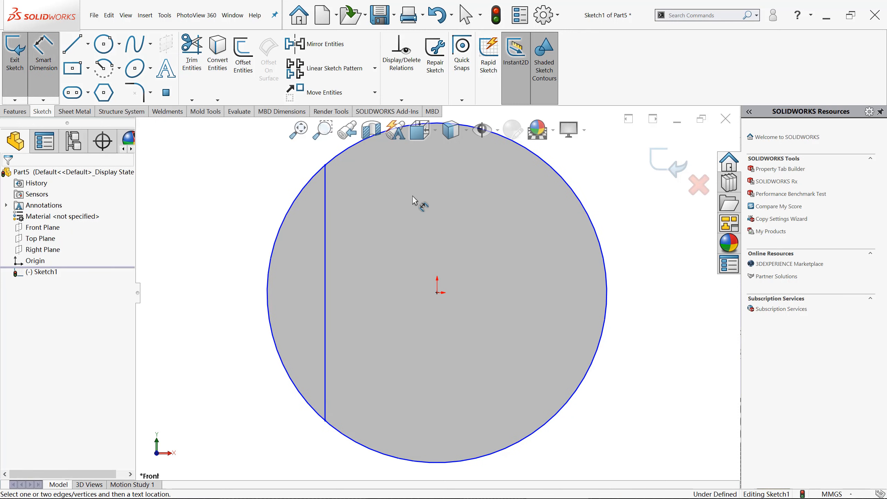
{"action": "left_click", "coordinate": [351, 146]}
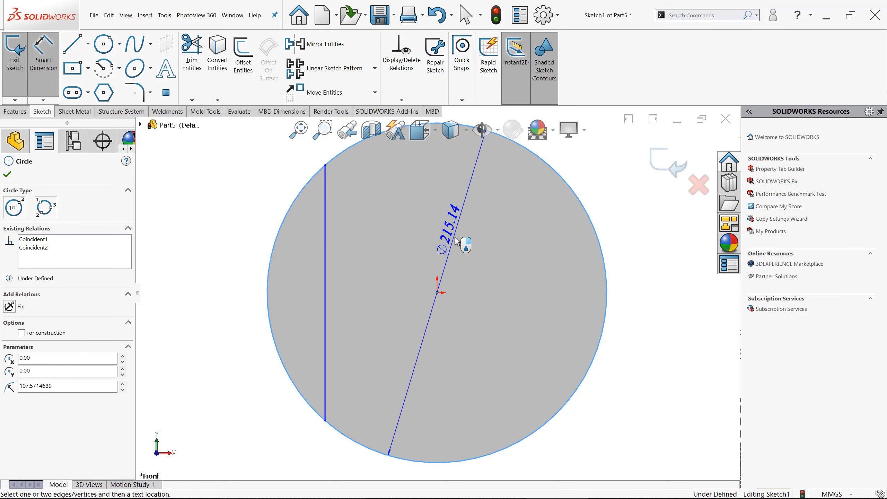
{"action": "left_click", "coordinate": [454, 241]}
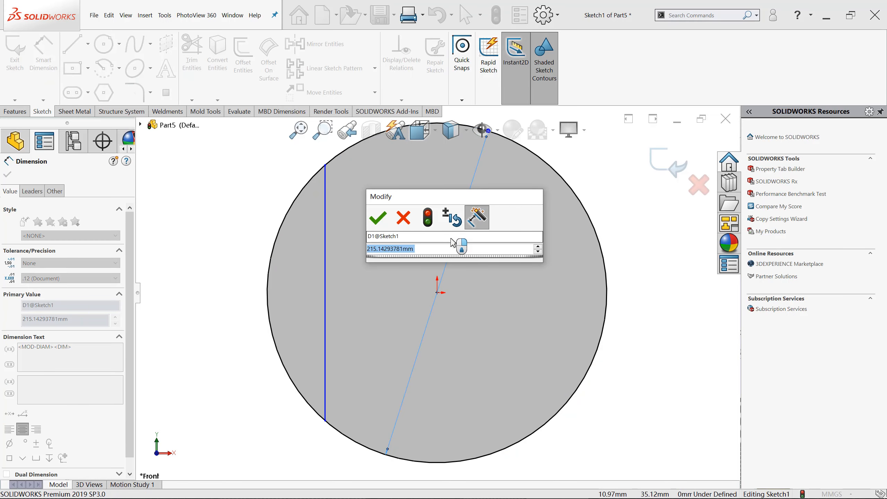
{"action": "type", "text": "456"}
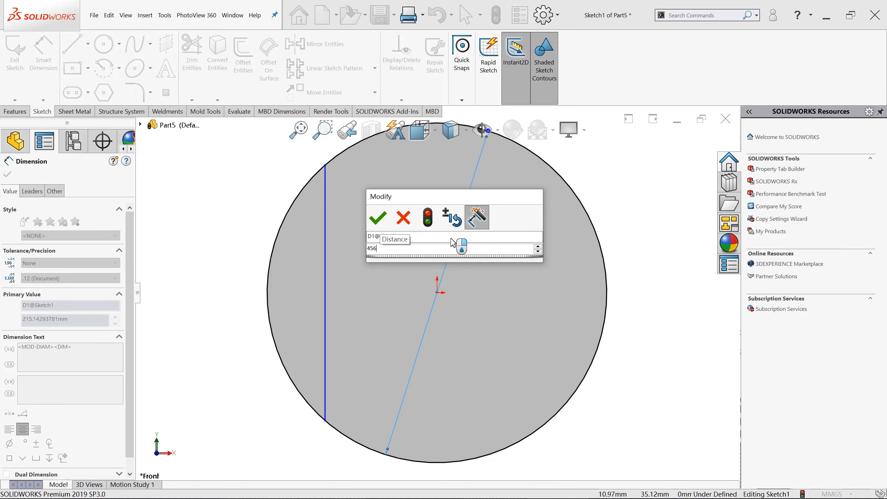
{"action": "key", "text": "Return"}
{"action": "left_click", "coordinate": [635, 380]}
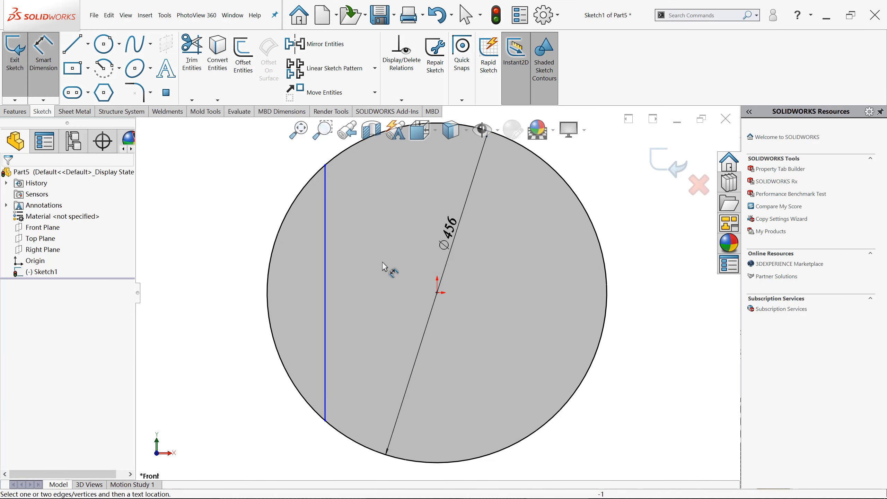
Dimension the vertical chord's length as 427 mm
{"action": "left_click", "coordinate": [326, 242]}
{"action": "left_click", "coordinate": [369, 285]}
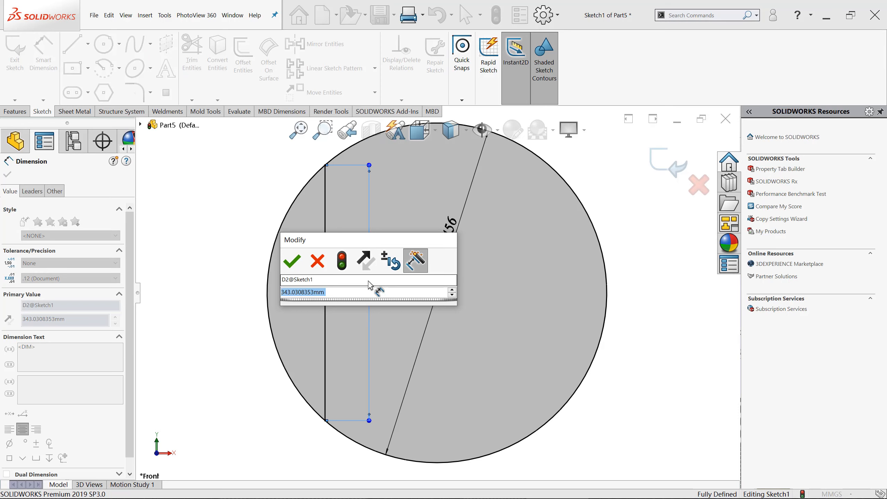
{"action": "type", "text": "427"}
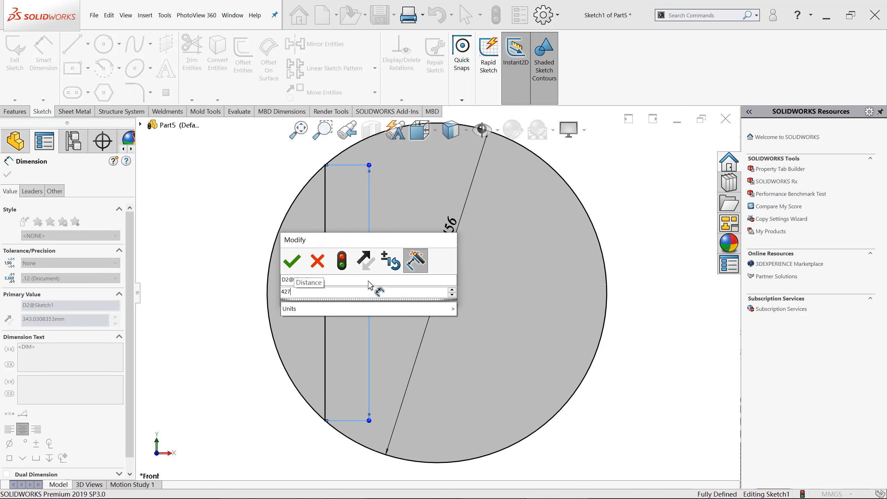
{"action": "key", "text": "Return"}
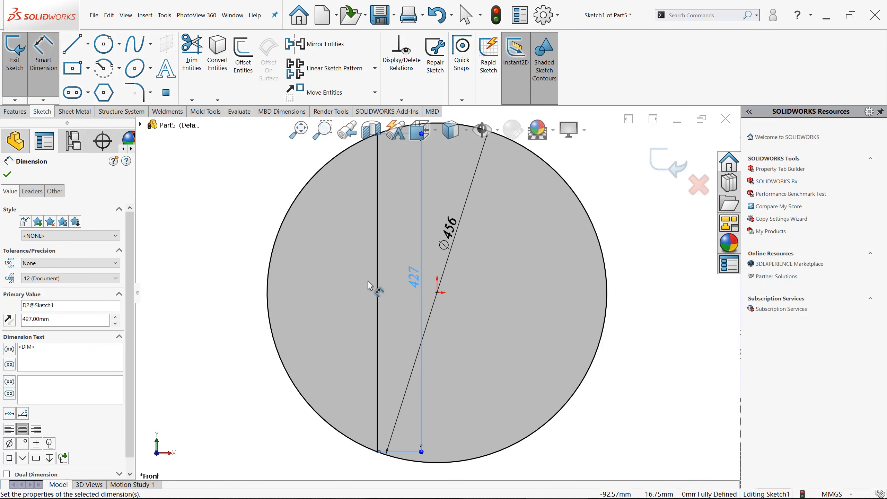
{"action": "scroll", "coordinate": [367, 282], "scroll_direction": "up", "scroll_amount": 2}
{"action": "left_click", "coordinate": [279, 310]}
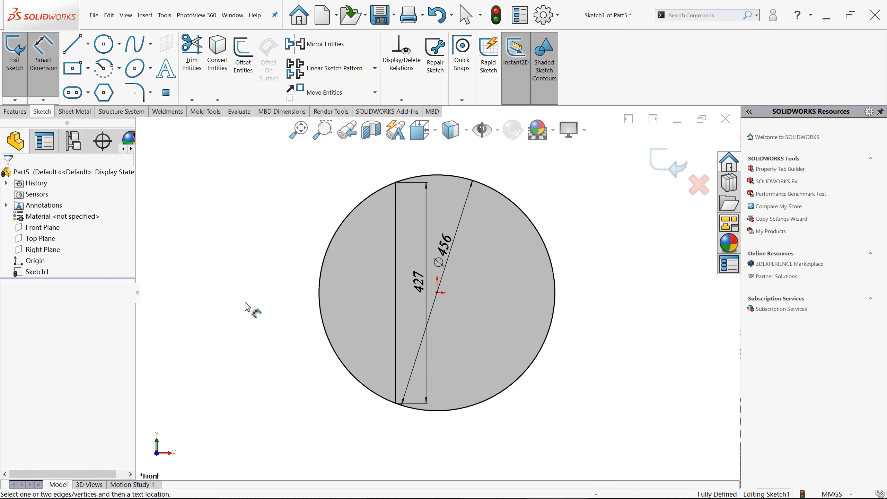
Extrude only the smaller circle segment left of the chord to a blind depth of 68 mm
{"action": "left_click", "coordinate": [17, 110]}
{"action": "left_click", "coordinate": [17, 56]}
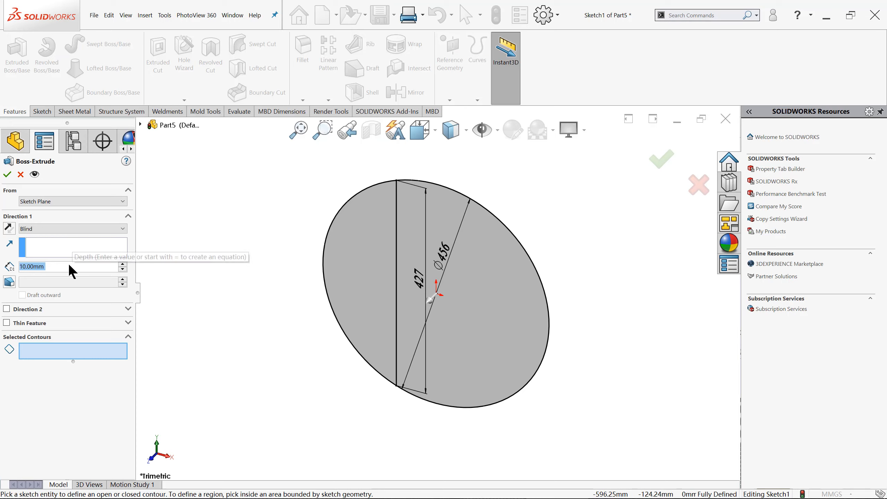
{"action": "type", "text": "68"}
{"action": "key", "text": "Return"}
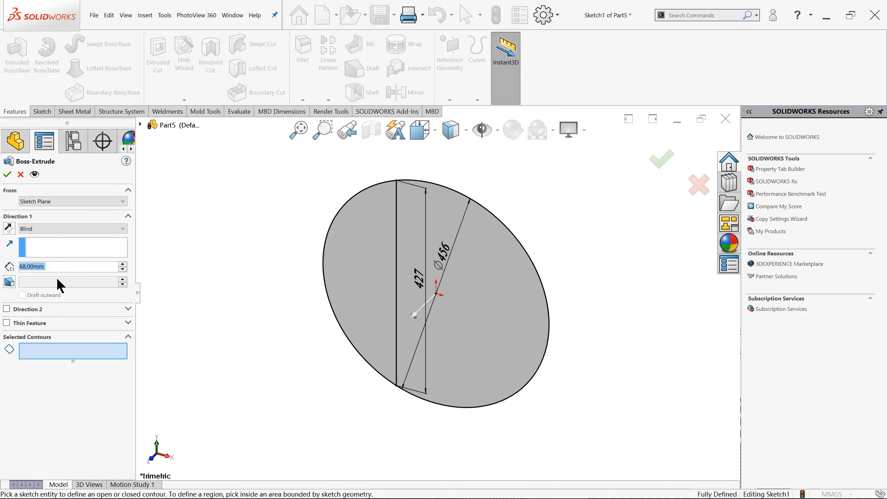
{"action": "left_click", "coordinate": [349, 290]}
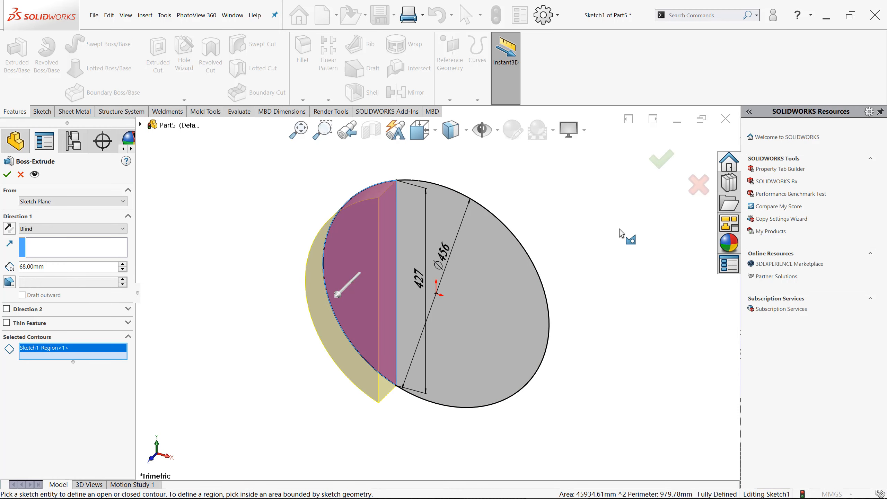
{"action": "left_click", "coordinate": [658, 168]}
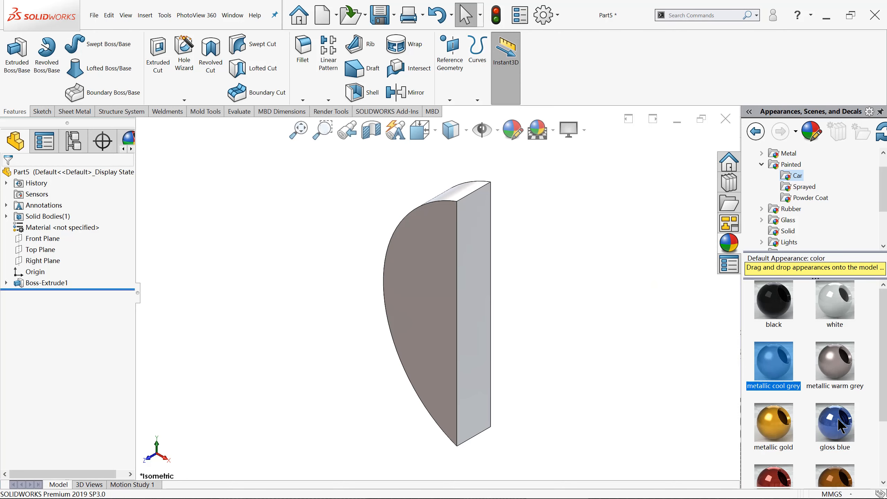
Apply the gloss blue car paint appearance to the part
{"action": "double_click", "coordinate": [835, 422]}
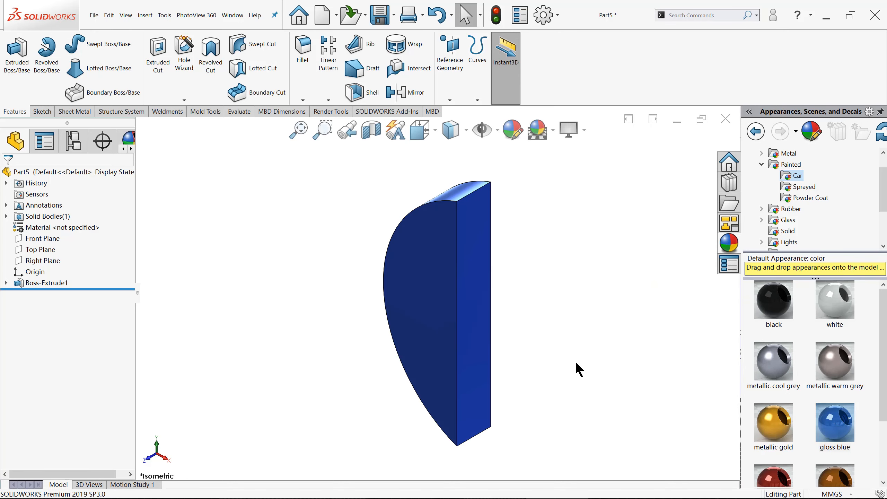
{"action": "middle_click_drag", "start_coordinate": [579, 368], "coordinate": [622, 206]}
{"action": "key", "text": "ctrl+7"}
On the Top Plane, sketch a closed four-sided profile at the body's upper-right corner, with a sloped lower side ending on the right edge
{"action": "left_click", "coordinate": [45, 249]}
{"action": "left_click", "coordinate": [63, 240]}
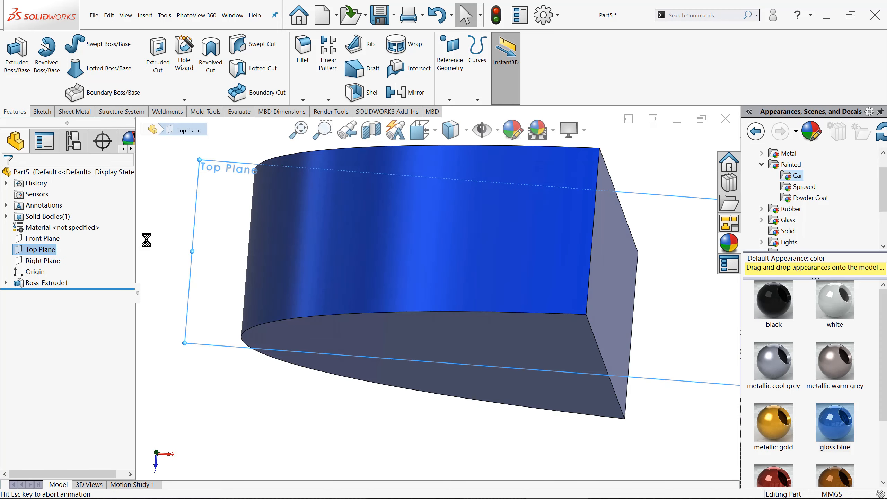
{"action": "scroll", "coordinate": [307, 284], "scroll_direction": "up", "scroll_amount": 4}
{"action": "left_click", "coordinate": [265, 354]}
{"action": "scroll", "coordinate": [264, 353], "scroll_direction": "up", "scroll_amount": 2}
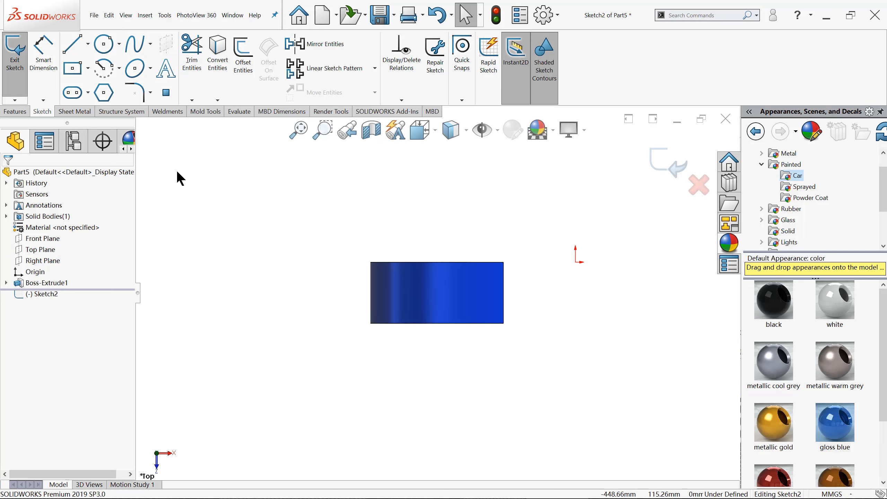
{"action": "key", "text": "l"}
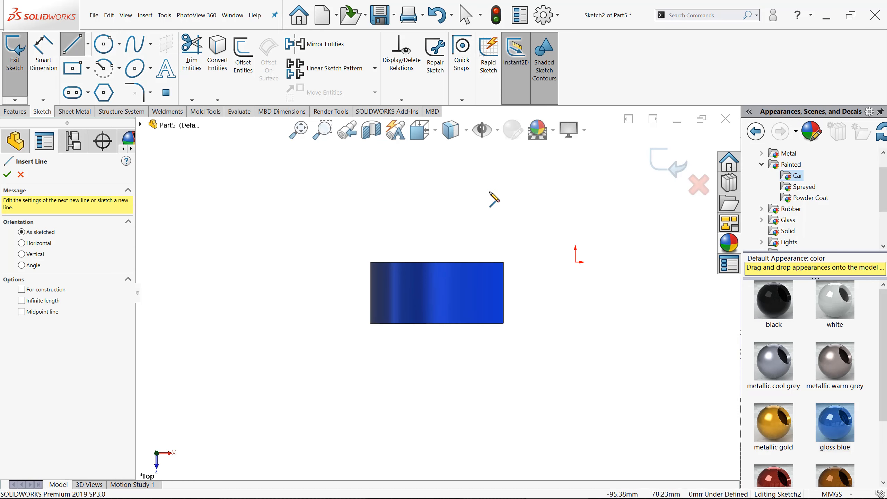
{"action": "scroll", "coordinate": [516, 219], "scroll_direction": "down", "scroll_amount": 2}
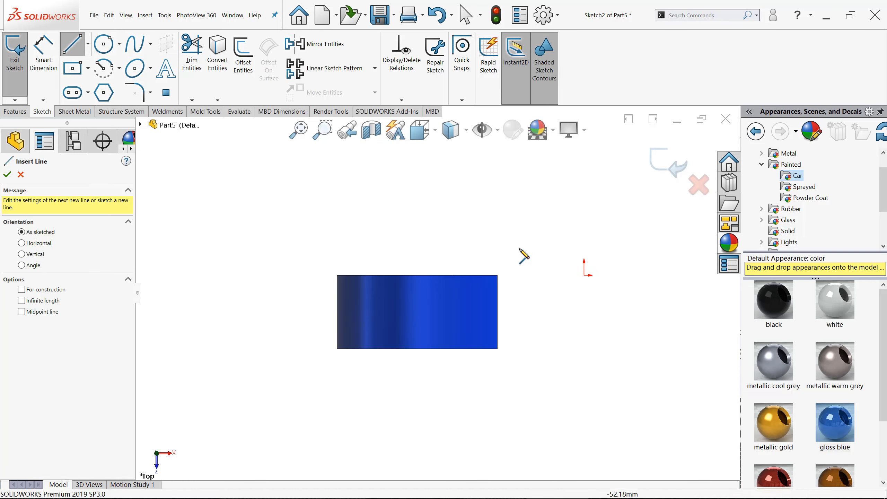
{"action": "left_click", "coordinate": [497, 275]}
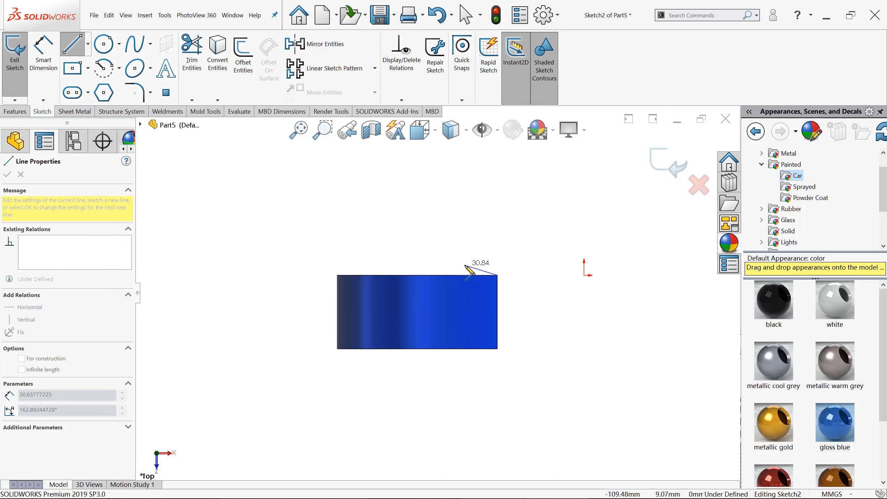
{"action": "left_click", "coordinate": [451, 276]}
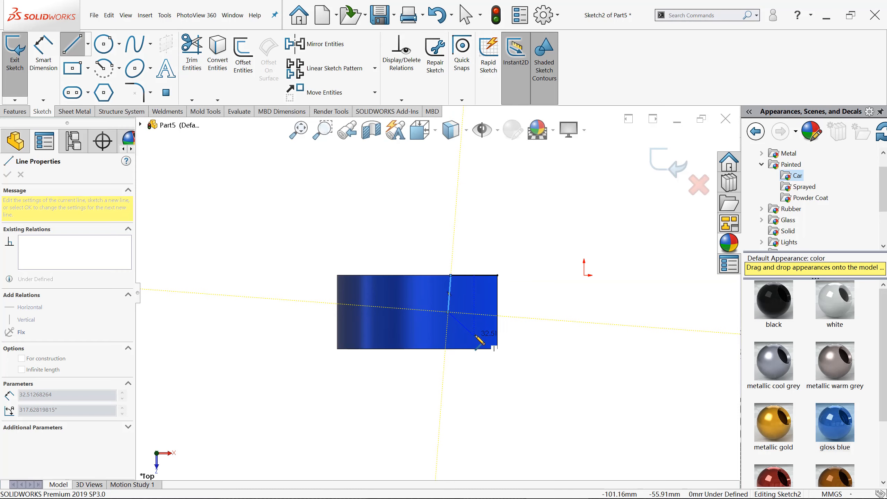
{"action": "left_click", "coordinate": [499, 335]}
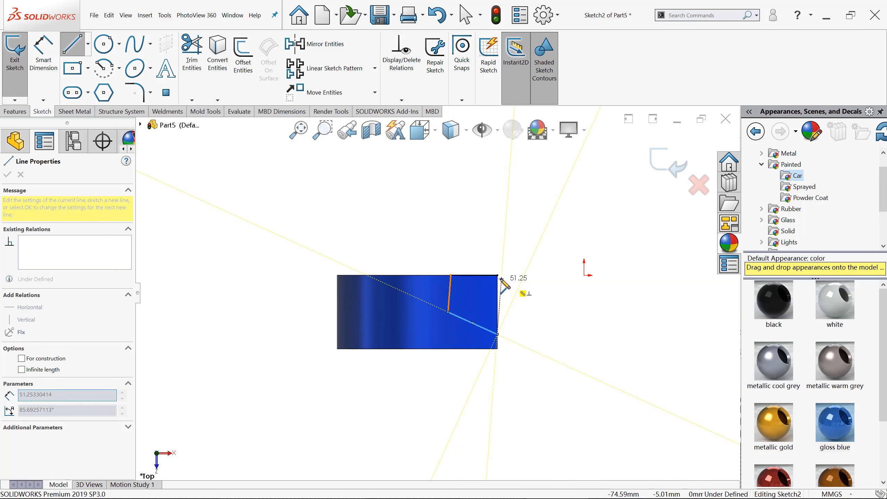
{"action": "key", "text": "Escape"}
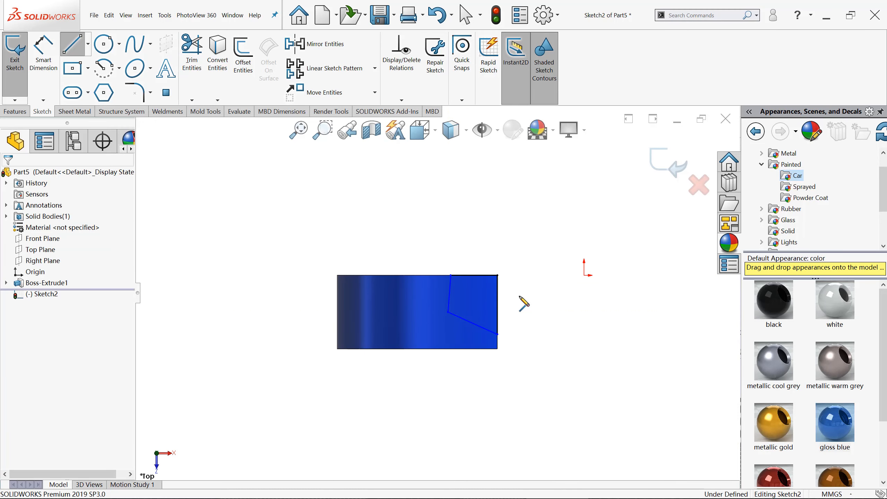
Make the profile's left side vertical
{"action": "left_click", "coordinate": [450, 291]}
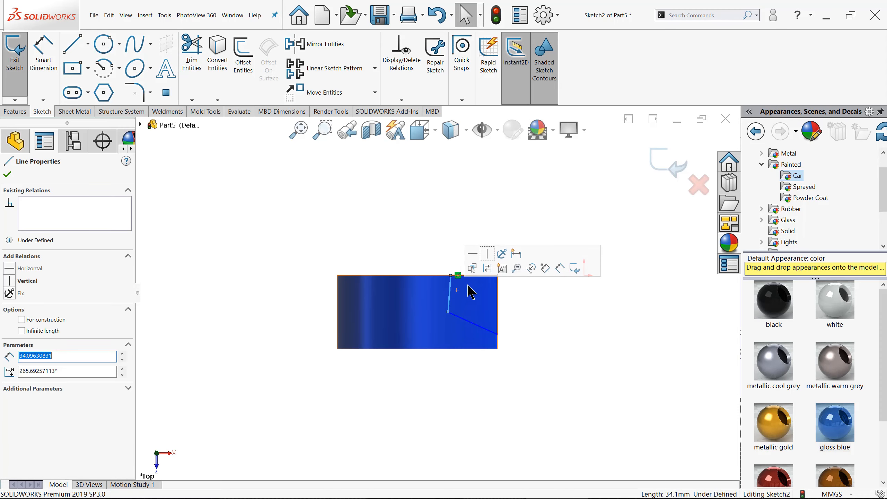
{"action": "left_click", "coordinate": [487, 253]}
{"action": "key", "text": "Escape"}
Dimension the profile's vertical left side to 17 mm
{"action": "scroll", "coordinate": [489, 297], "scroll_direction": "down", "scroll_amount": 4}
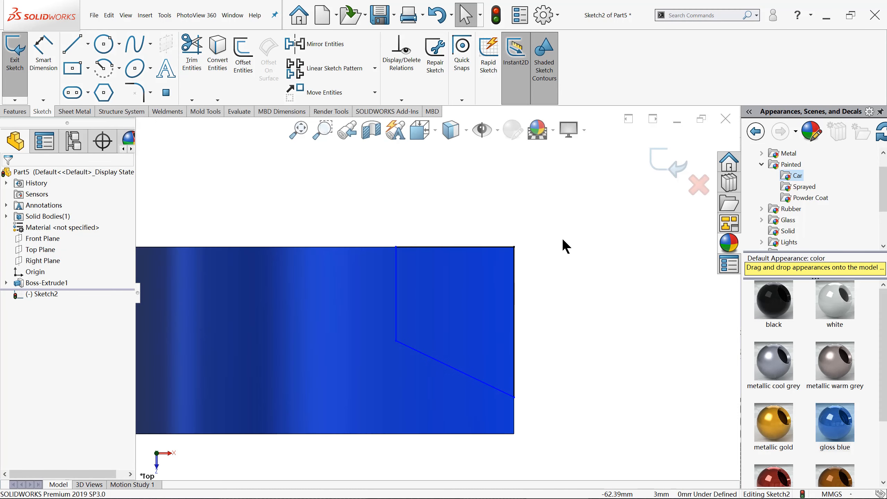
{"action": "left_click", "coordinate": [43, 52]}
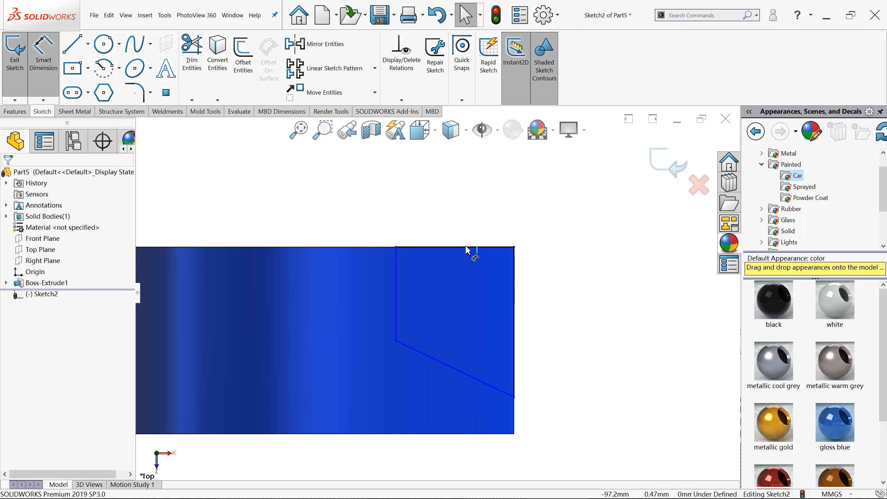
{"action": "left_click", "coordinate": [397, 282]}
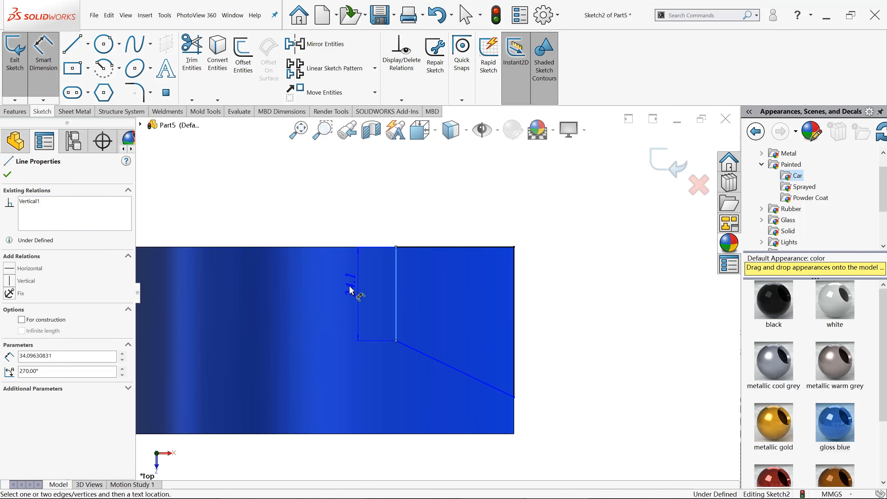
{"action": "left_click", "coordinate": [347, 286]}
{"action": "type", "text": "17"}
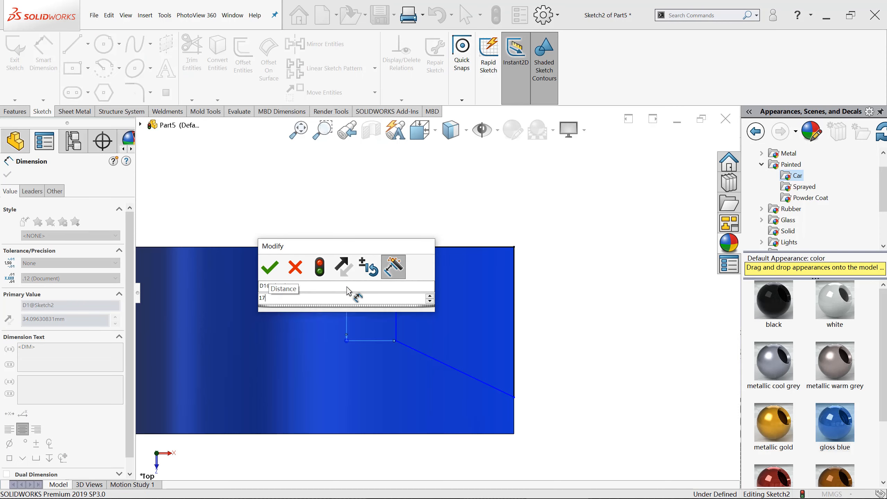
{"action": "key", "text": "Return"}
Set the angle between the profile's horizontal upper side and its sloped side to 55°
{"action": "left_click", "coordinate": [454, 247]}
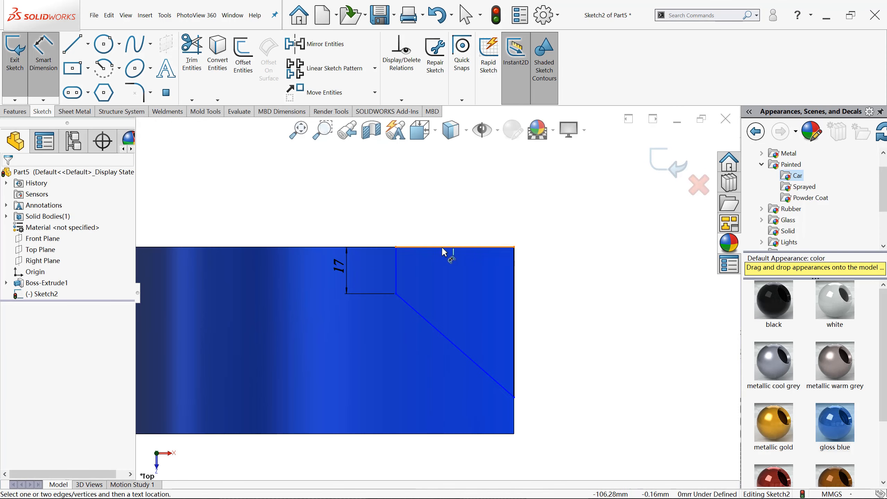
{"action": "left_click", "coordinate": [418, 314]}
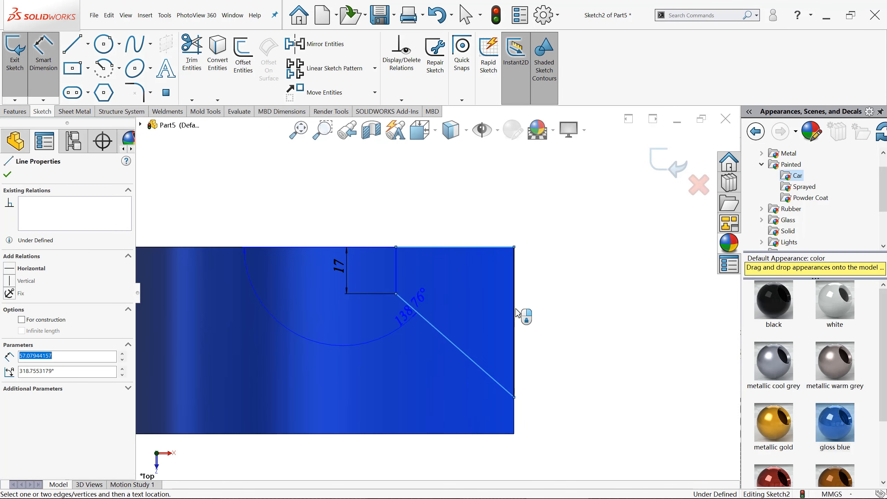
{"action": "left_click", "coordinate": [559, 322]}
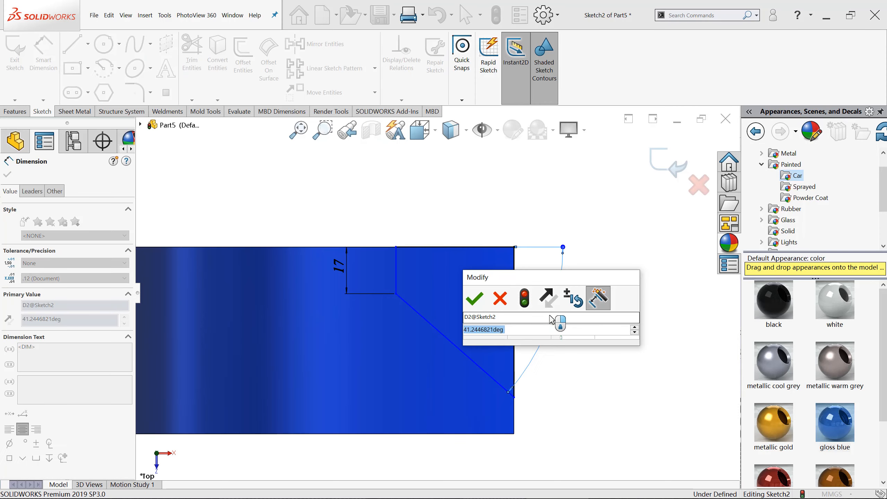
{"action": "type", "text": "55"}
{"action": "key", "text": "Return"}
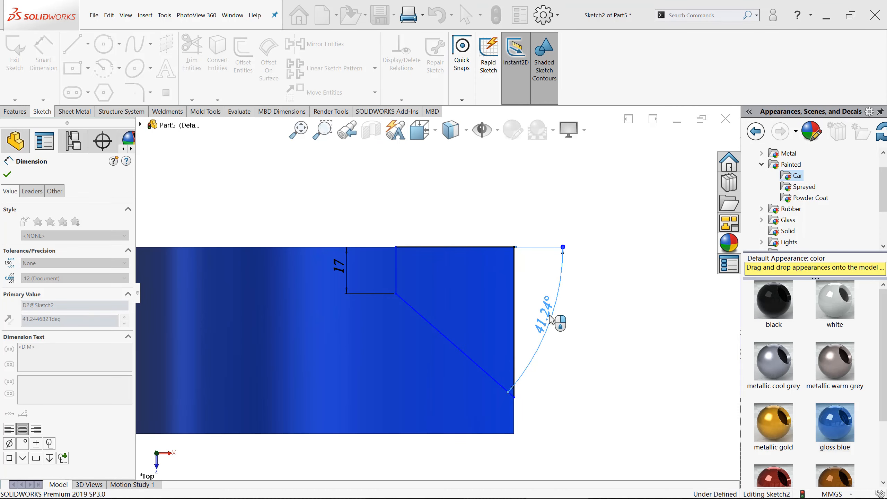
{"action": "left_click", "coordinate": [638, 360]}
{"action": "scroll", "coordinate": [575, 372], "scroll_direction": "up", "scroll_amount": 2}
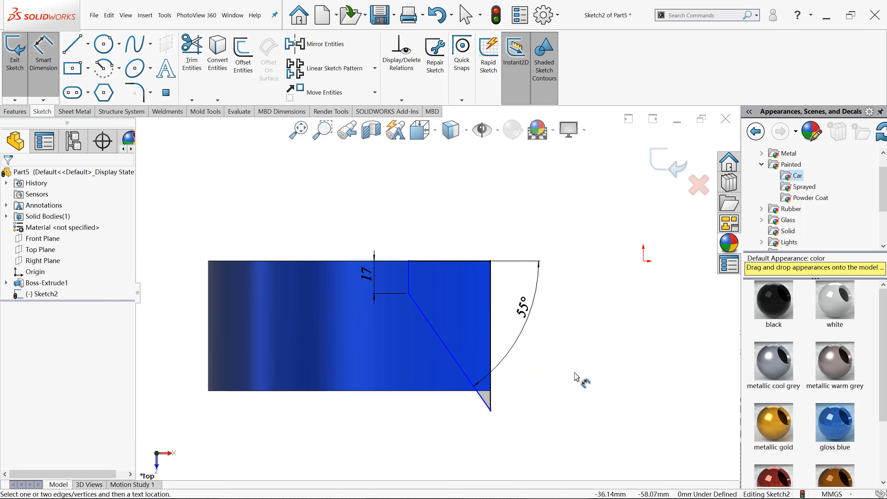
{"action": "key", "text": "Escape"}
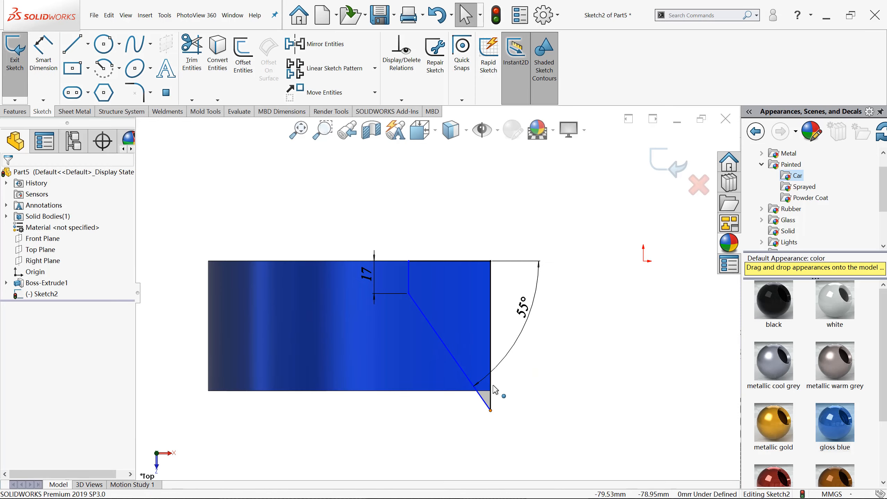
Move the profile's lower-right vertex up along the body's right edge so the whole profile lies within the body
{"action": "left_click_drag", "start_coordinate": [490, 411], "coordinate": [464, 361]}
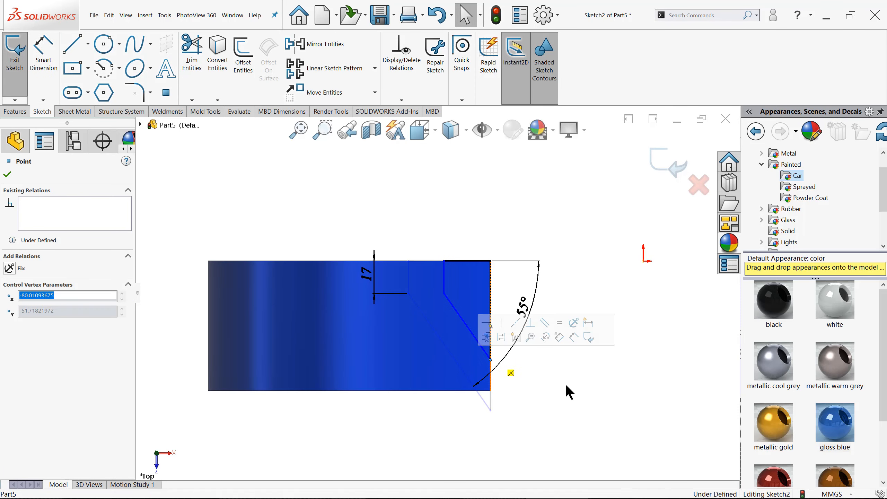
{"action": "left_click", "coordinate": [593, 390]}
{"action": "scroll", "coordinate": [495, 301], "scroll_direction": "up", "scroll_amount": 2}
{"action": "scroll", "coordinate": [495, 301], "scroll_direction": "down", "scroll_amount": 2}
{"action": "scroll", "coordinate": [419, 273], "scroll_direction": "up", "scroll_amount": 1}
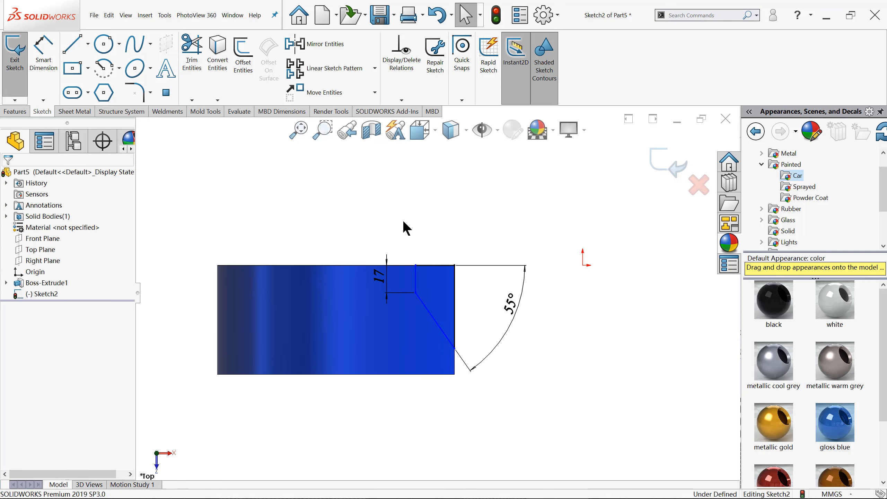
Dimension the horizontal distance from the body's upper-left corner to the profile's upper-left vertex as 119.4 mm
{"action": "left_click", "coordinate": [51, 51]}
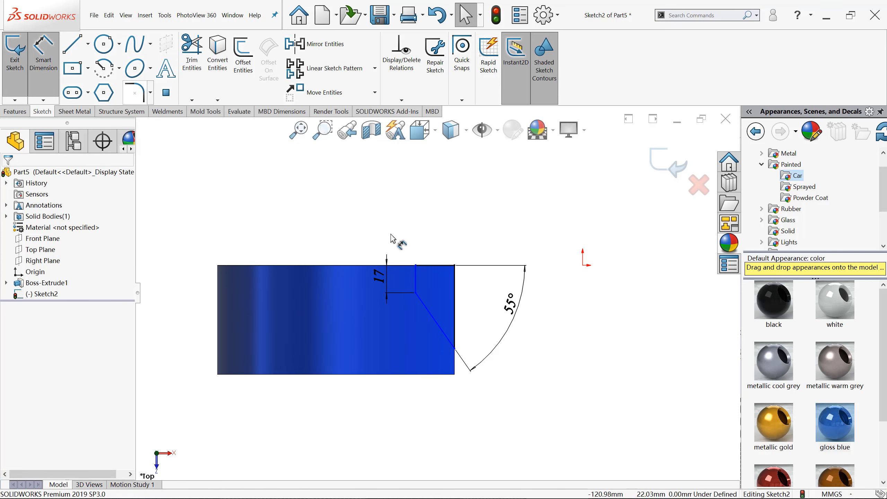
{"action": "left_click", "coordinate": [416, 266]}
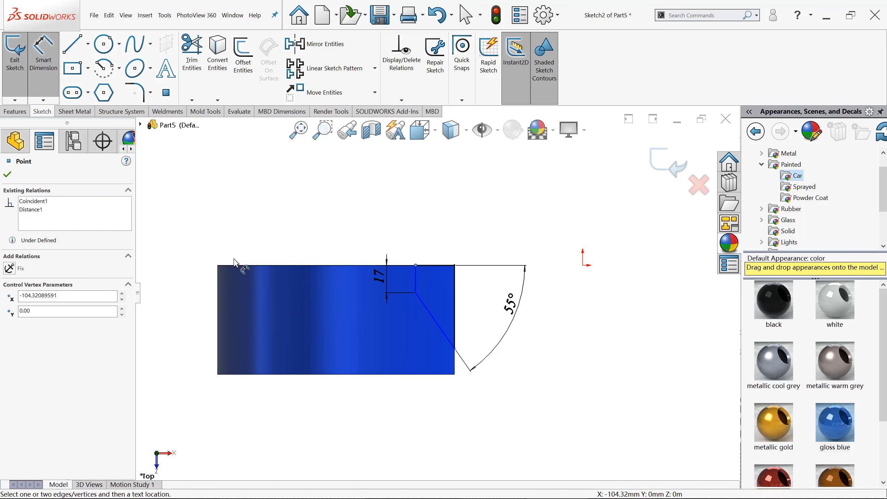
{"action": "left_click", "coordinate": [218, 266]}
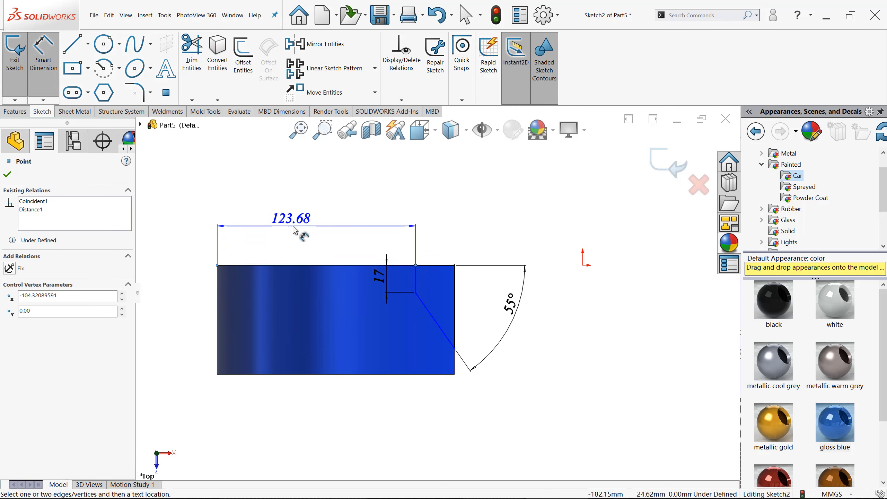
{"action": "left_click", "coordinate": [299, 223]}
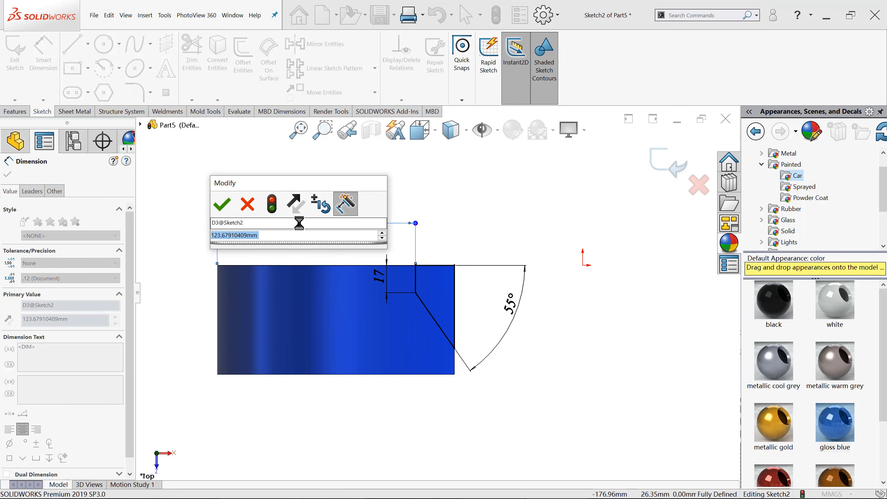
{"action": "type", "text": "119.4"}
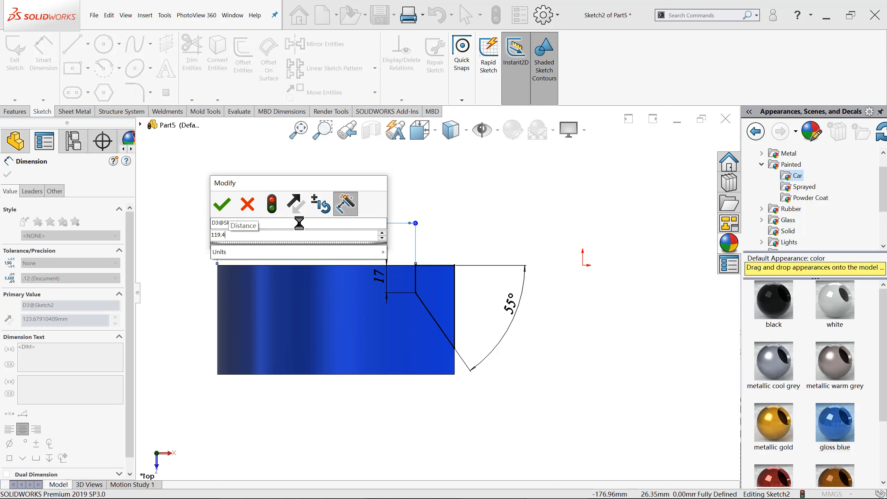
{"action": "key", "text": "Return"}
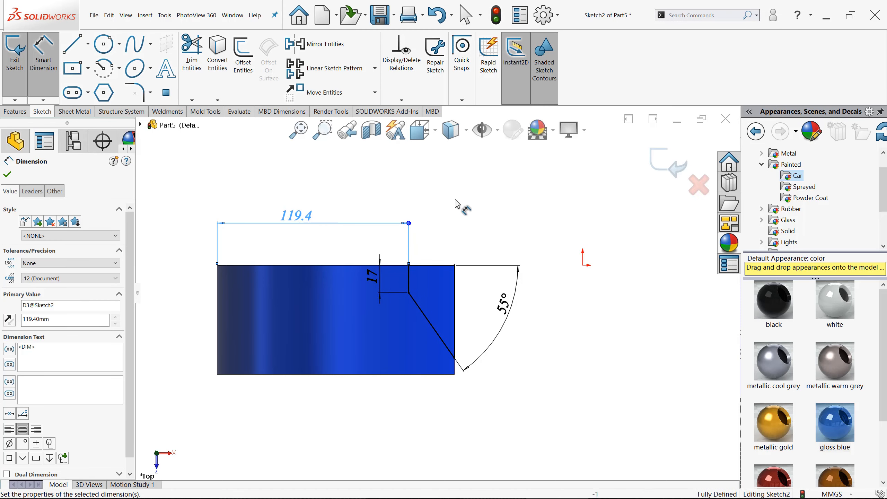
Cut-extrude the four-sided profile with the Through All - Both end condition
{"action": "left_click", "coordinate": [17, 113]}
{"action": "left_click", "coordinate": [150, 52]}
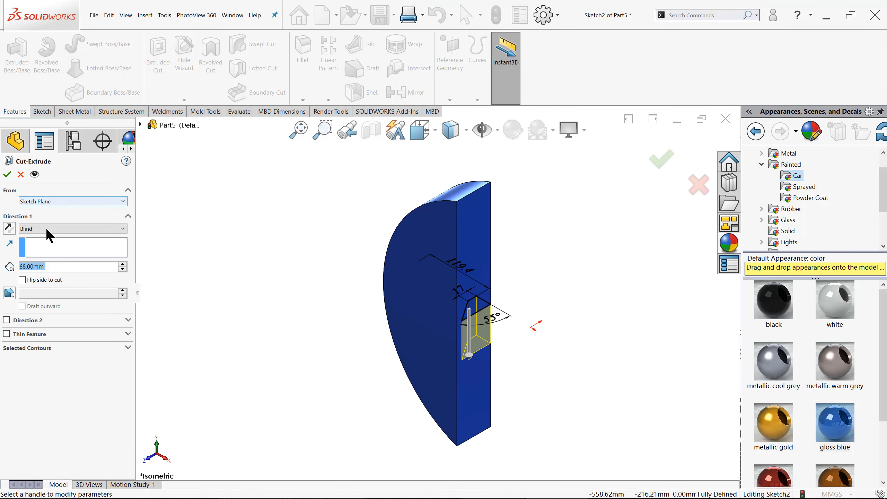
{"action": "left_click", "coordinate": [45, 228]}
{"action": "left_click", "coordinate": [62, 250]}
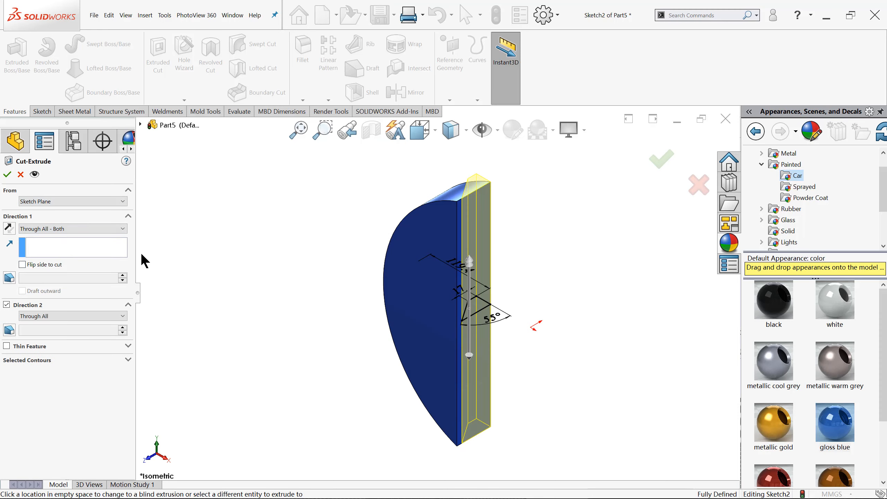
{"action": "left_click", "coordinate": [7, 175]}
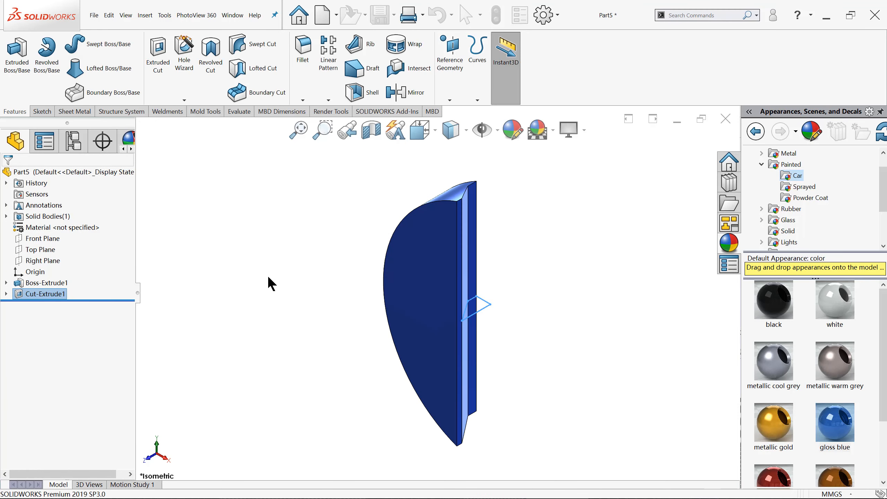
On the body's flat circle-segment face, sketch a construction circle about 344 mm in diameter, centred on the origin
{"action": "middle_click_drag", "start_coordinate": [308, 214], "coordinate": [307, 241]}
{"action": "key", "text": "ctrl+7"}
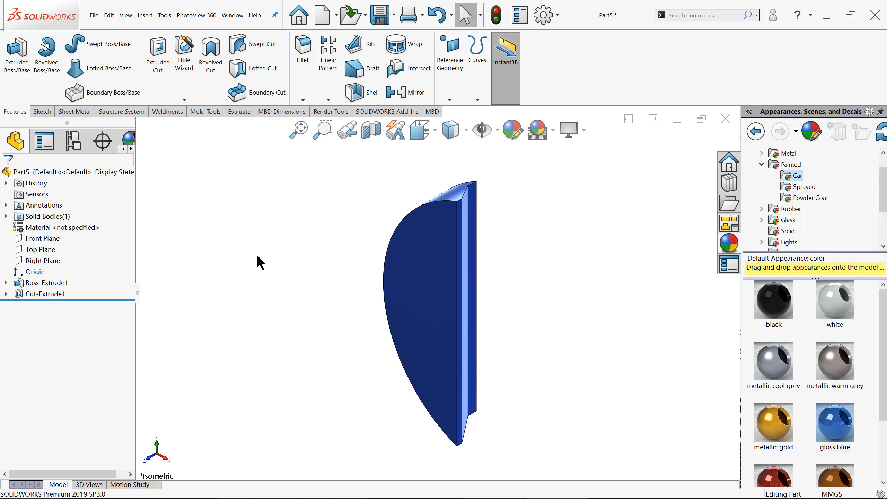
{"action": "left_click", "coordinate": [436, 247]}
{"action": "left_click", "coordinate": [469, 224]}
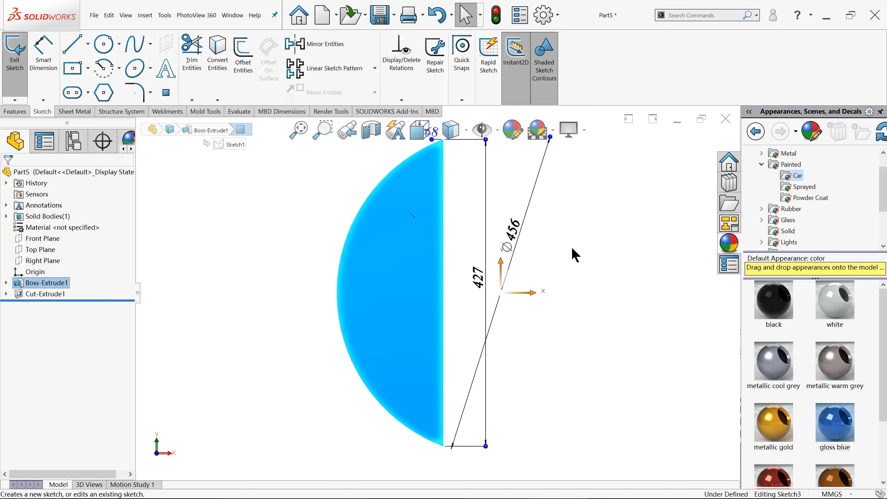
{"action": "left_click", "coordinate": [104, 45]}
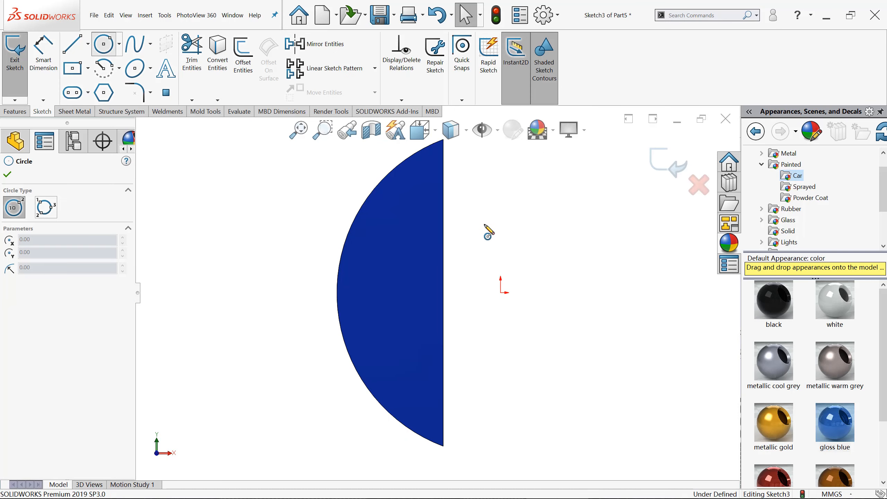
{"action": "left_click_drag", "start_coordinate": [502, 293], "coordinate": [387, 246]}
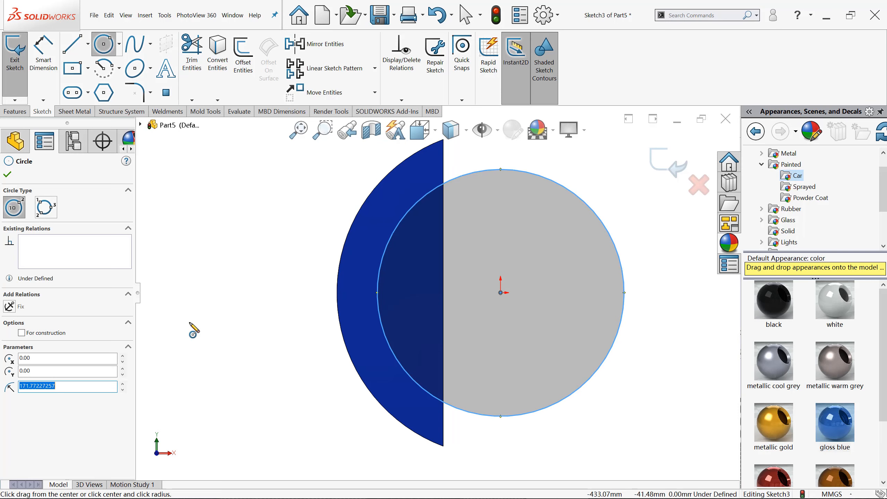
{"action": "left_click", "coordinate": [22, 332]}
{"action": "left_click", "coordinate": [7, 174]}
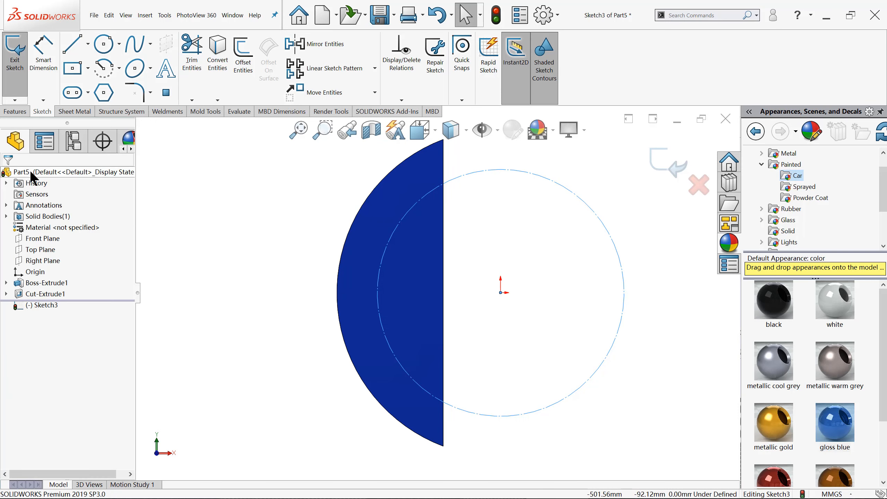
Set the construction circle's diameter to 384 mm and finish the sketch
{"action": "left_click", "coordinate": [44, 53]}
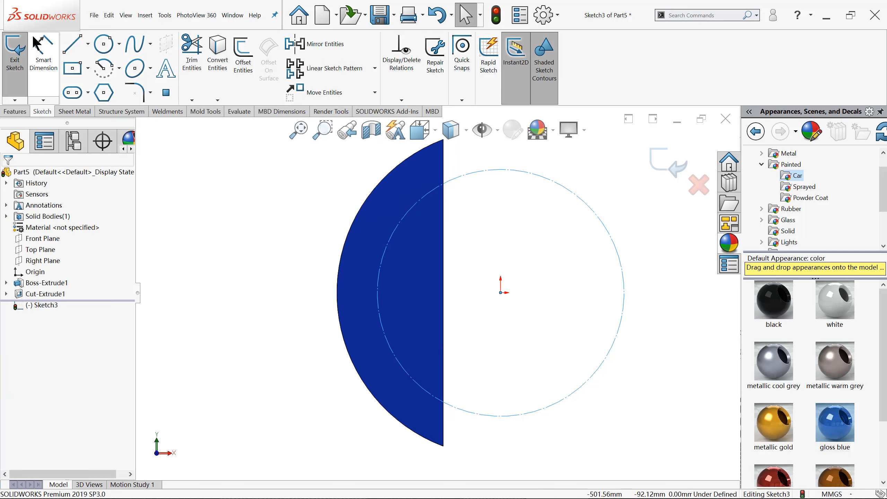
{"action": "left_click", "coordinate": [565, 198]}
{"action": "left_click", "coordinate": [535, 237]}
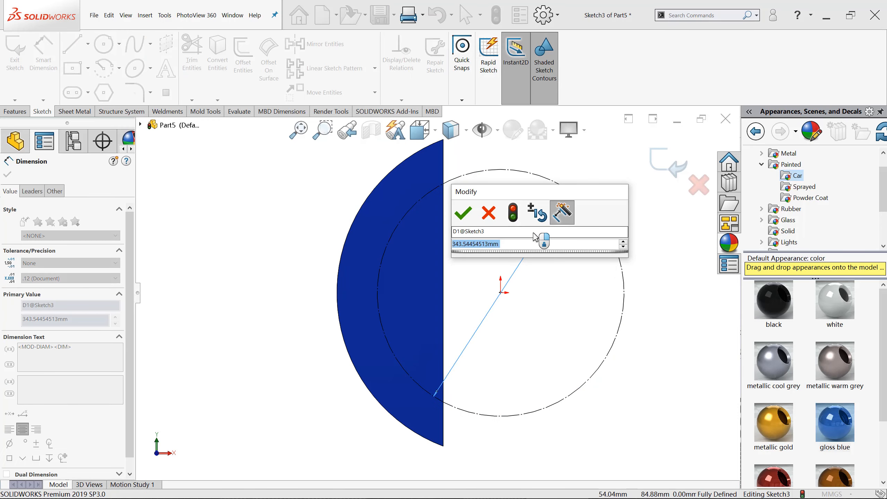
{"action": "type", "text": "38"}
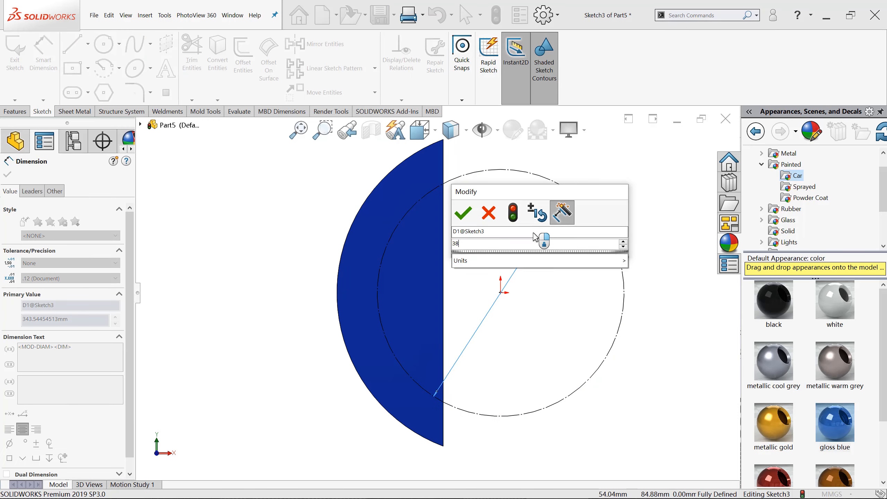
{"action": "type", "text": "4"}
{"action": "key", "text": "Return"}
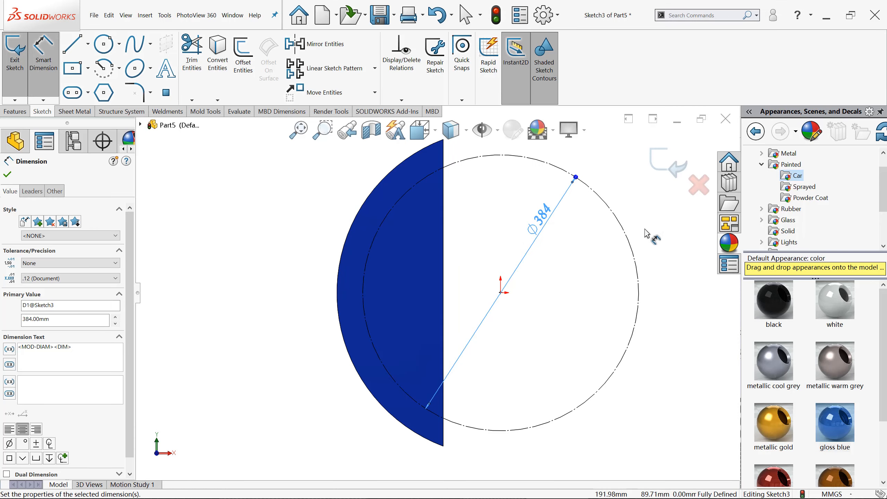
{"action": "left_click", "coordinate": [668, 162]}
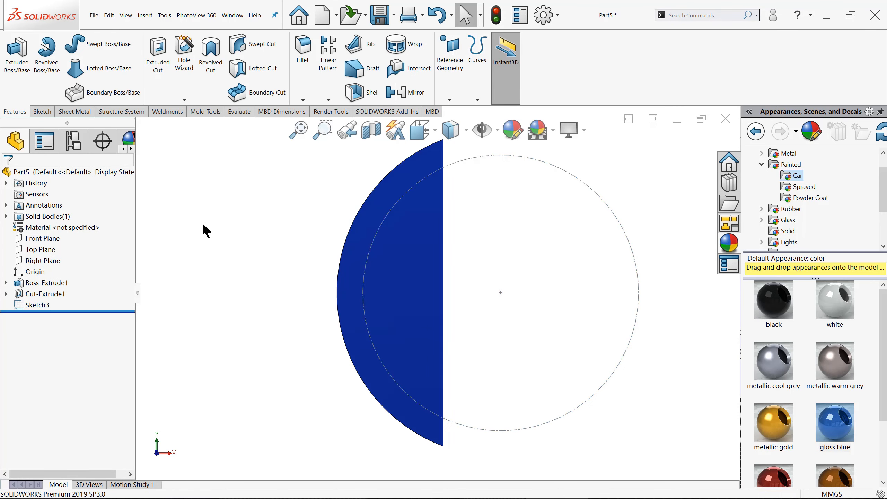
Specify an ISO M20 counterbored hole for a Hex Bolt Grade C ISO 4016, with Normal fit and Through All end condition
{"action": "left_click", "coordinate": [184, 53]}
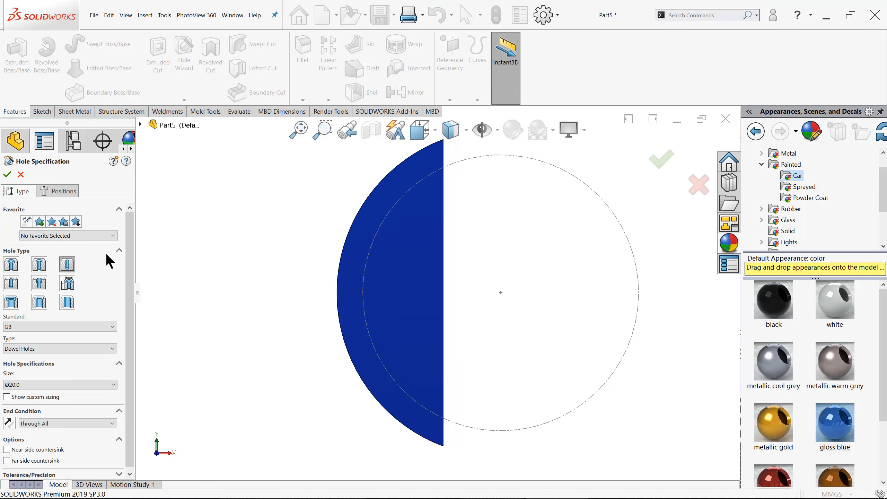
{"action": "left_click", "coordinate": [59, 323]}
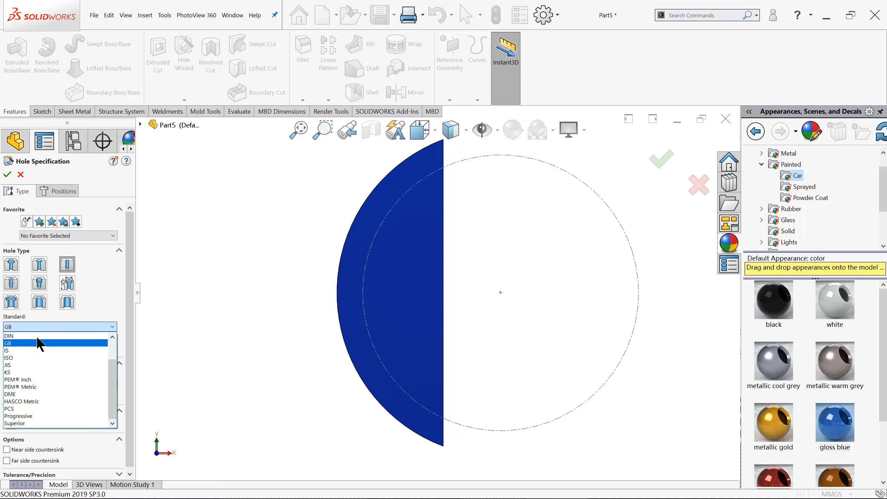
{"action": "left_click", "coordinate": [25, 355]}
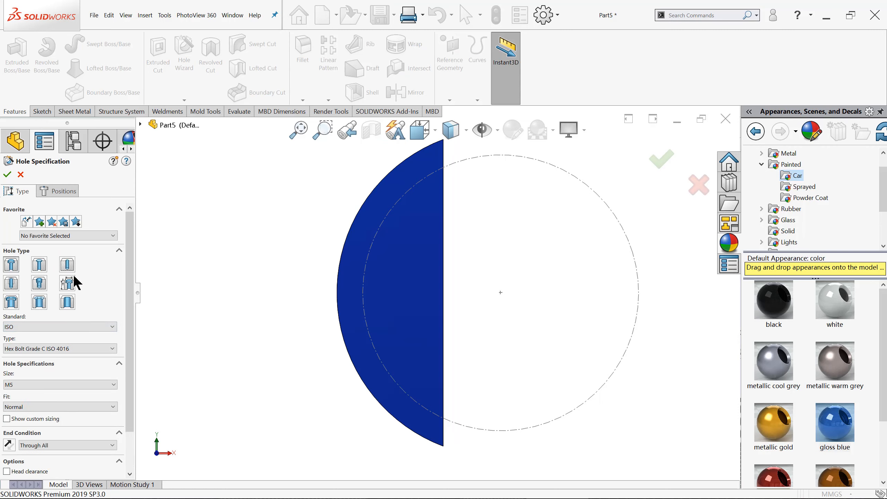
{"action": "left_click", "coordinate": [84, 384]}
{"action": "left_click", "coordinate": [58, 445]}
{"action": "left_click_drag", "start_coordinate": [130, 369], "coordinate": [124, 393]}
{"action": "left_click", "coordinate": [46, 376]}
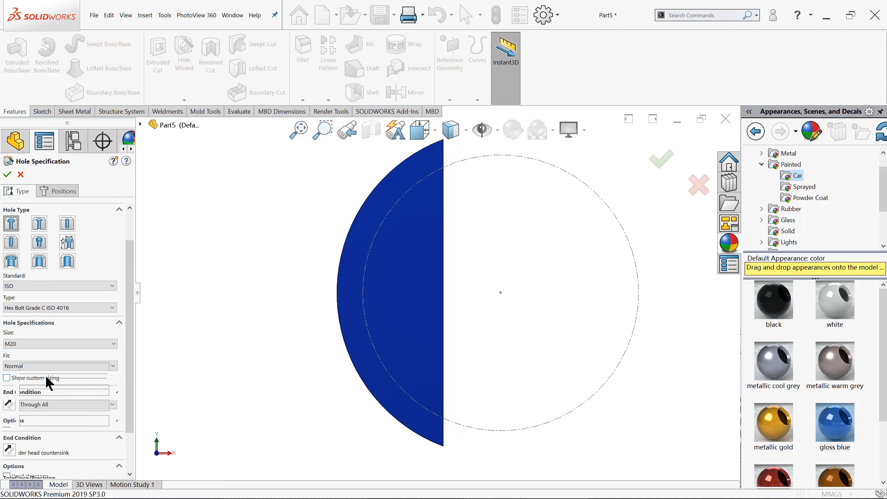
{"action": "left_click", "coordinate": [46, 374]}
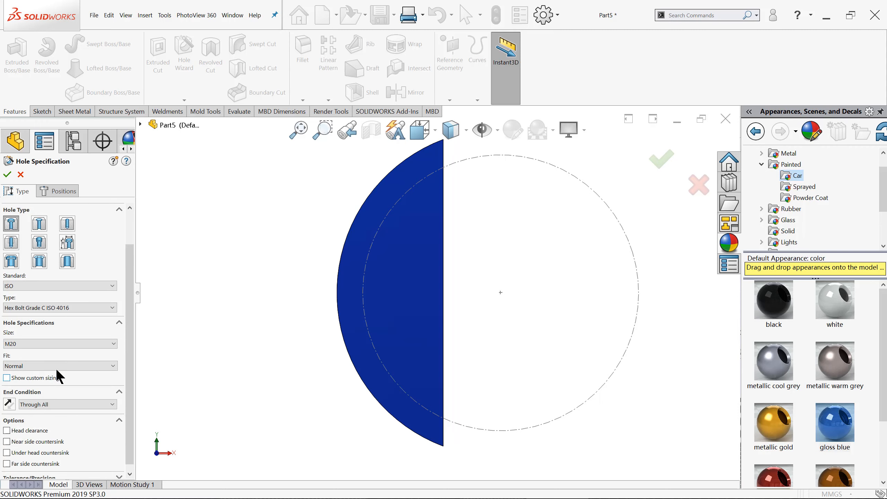
On the segment face, place three holes on the construction circle's upper arc at about (-120, 150), (-153, 116) and (-178, 71) mm
{"action": "left_click", "coordinate": [57, 191]}
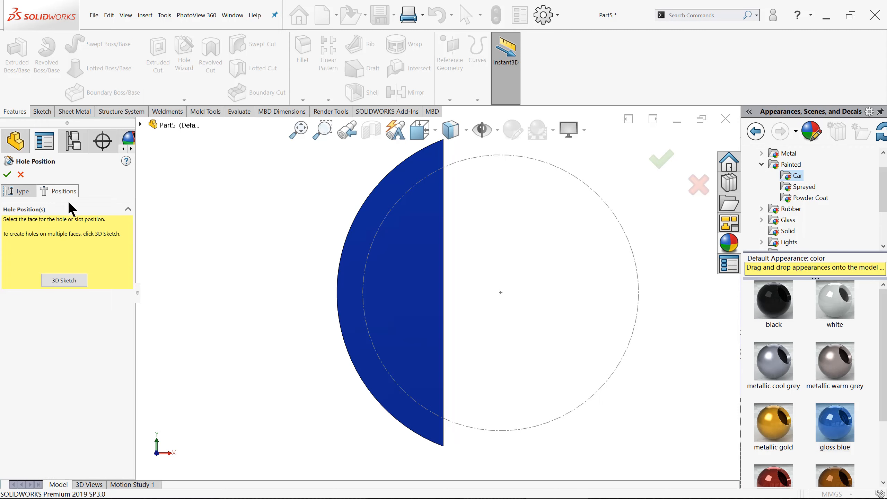
{"action": "left_click", "coordinate": [412, 257]}
{"action": "scroll", "coordinate": [377, 199], "scroll_direction": "down", "scroll_amount": 2}
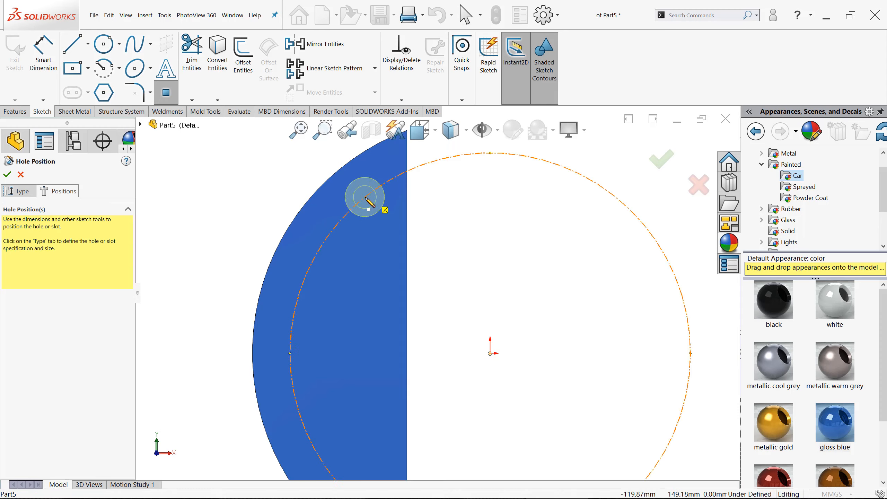
{"action": "left_click", "coordinate": [364, 197]}
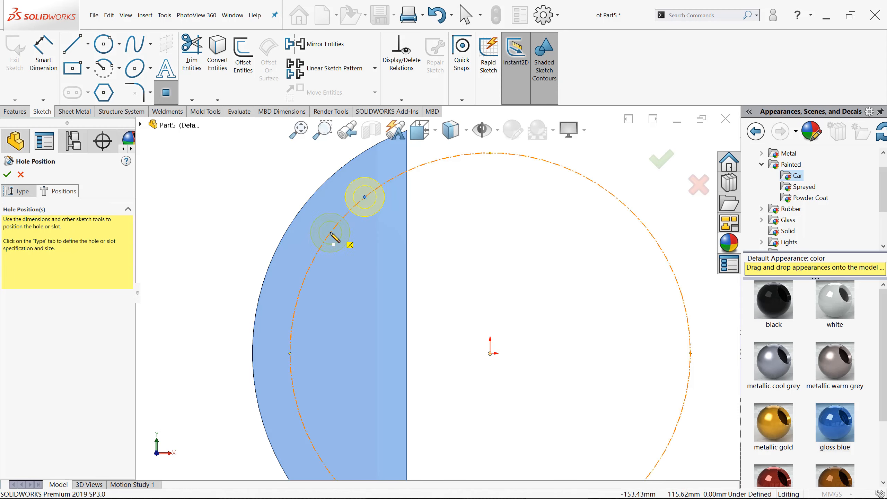
{"action": "left_click", "coordinate": [330, 232]}
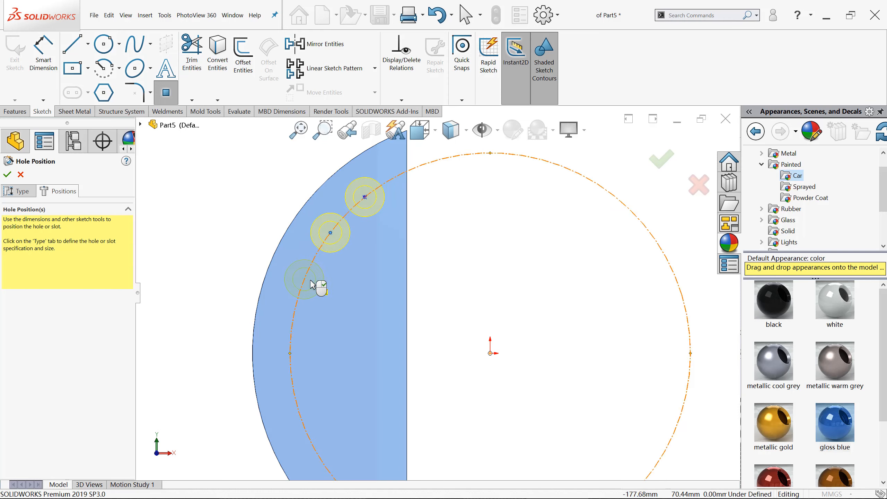
{"action": "left_click", "coordinate": [309, 281]}
{"action": "scroll", "coordinate": [311, 281], "scroll_direction": "up", "scroll_amount": 3}
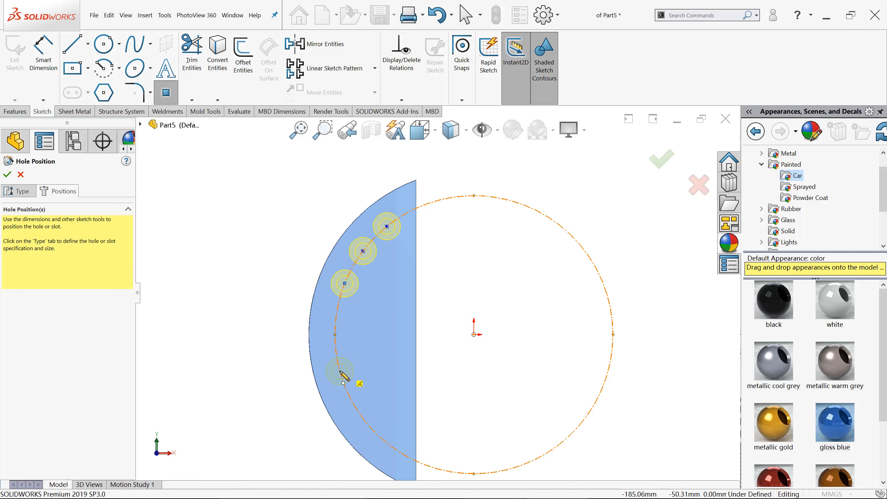
Place three more holes on the circle's lower arc at about (-185, -50), (-167, -93) and (-131, -140) mm and finish the hole feature
{"action": "left_click", "coordinate": [340, 372]}
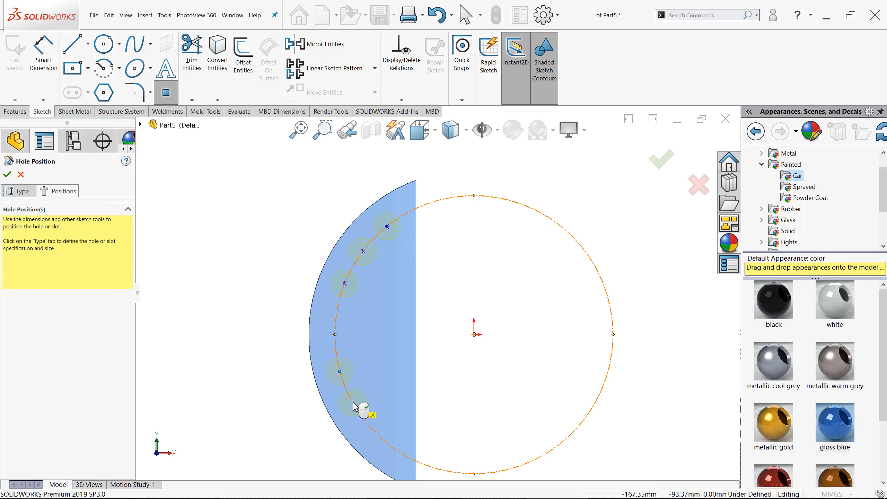
{"action": "left_click", "coordinate": [353, 403]}
{"action": "left_click", "coordinate": [379, 437]}
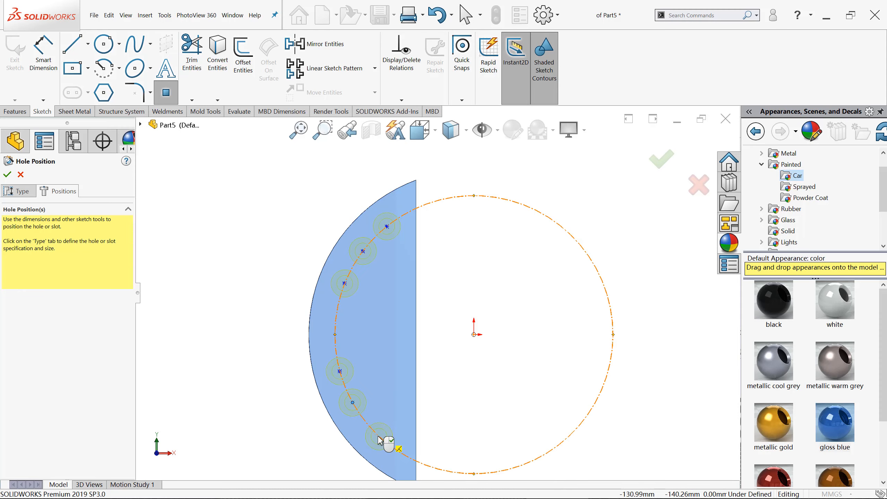
{"action": "left_click", "coordinate": [8, 174]}
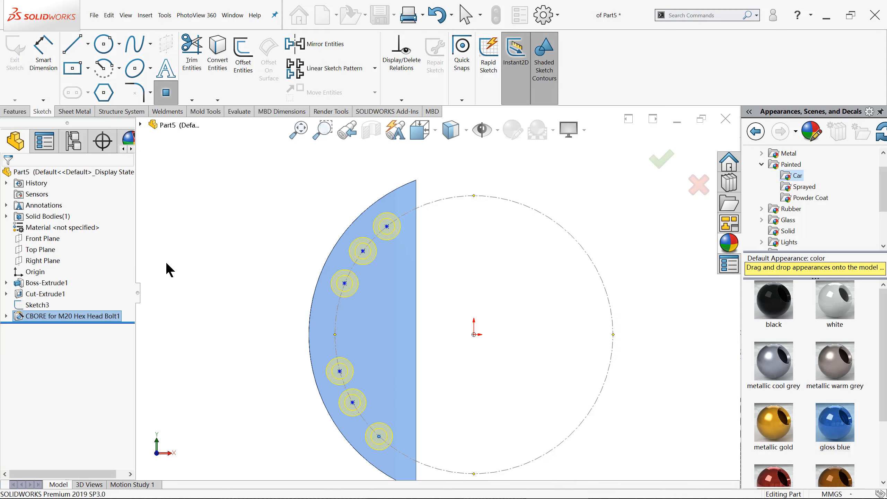
Edit the counterbore feature's position sketch and make the two innermost hole points vertically aligned
{"action": "left_click", "coordinate": [6, 317]}
{"action": "left_click", "coordinate": [43, 325]}
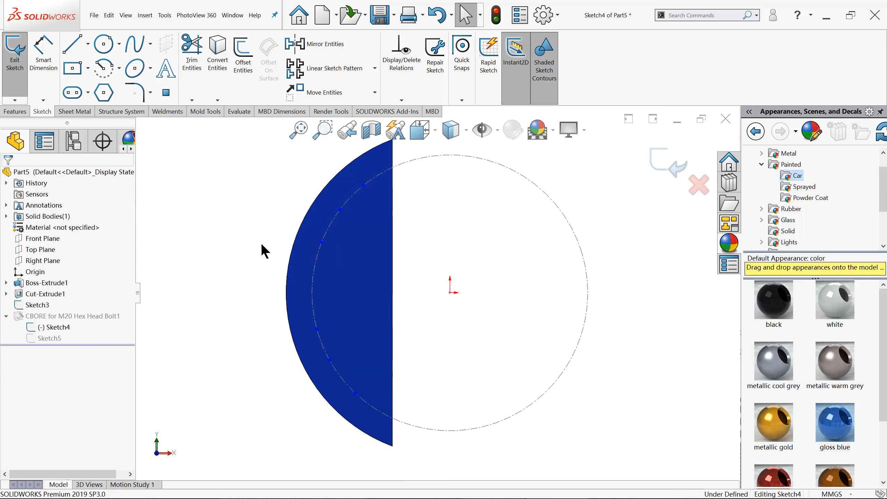
{"action": "left_click", "coordinate": [322, 243]}
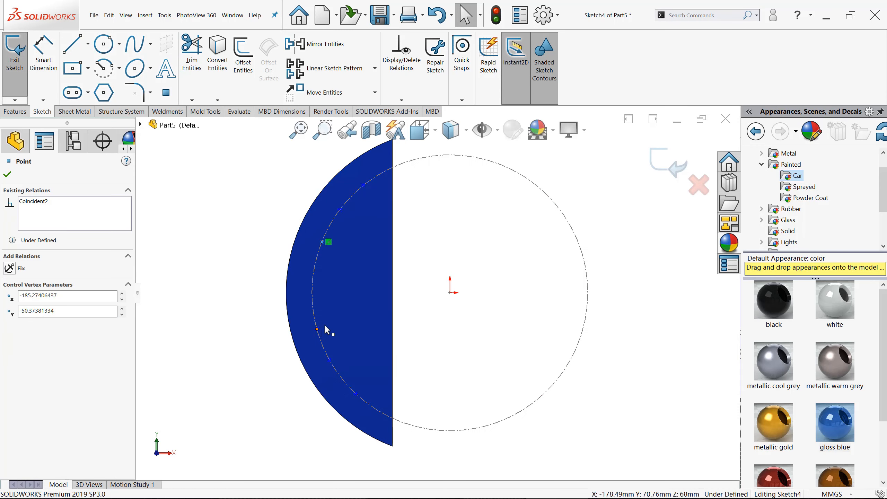
{"action": "left_click", "coordinate": [324, 327], "text": "ctrl"}
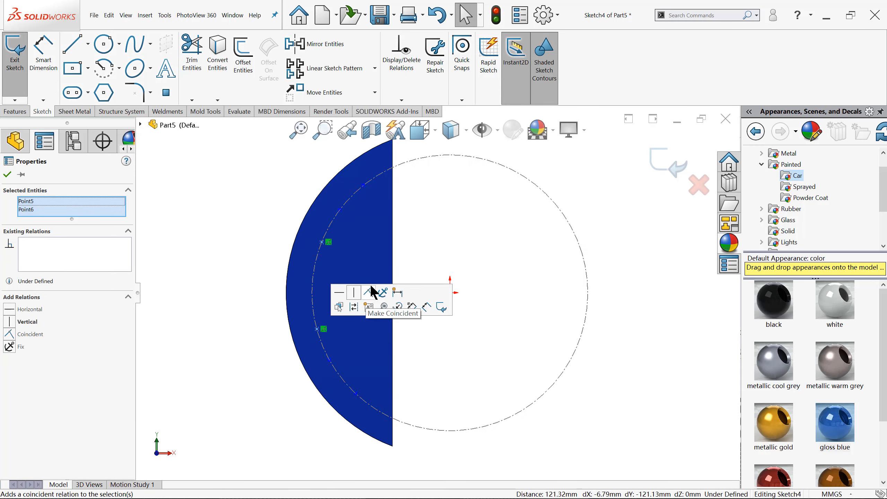
{"action": "left_click", "coordinate": [284, 241]}
{"action": "left_click", "coordinate": [339, 209]}
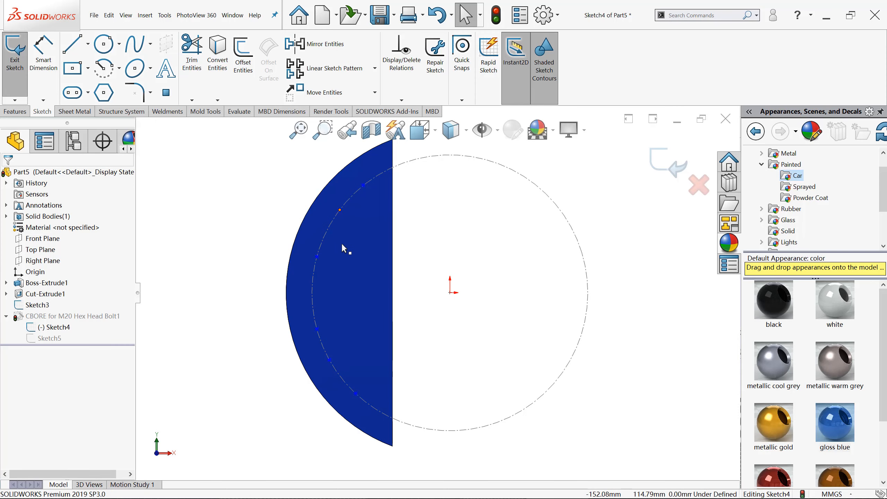
{"action": "left_click", "coordinate": [331, 361], "text": "ctrl"}
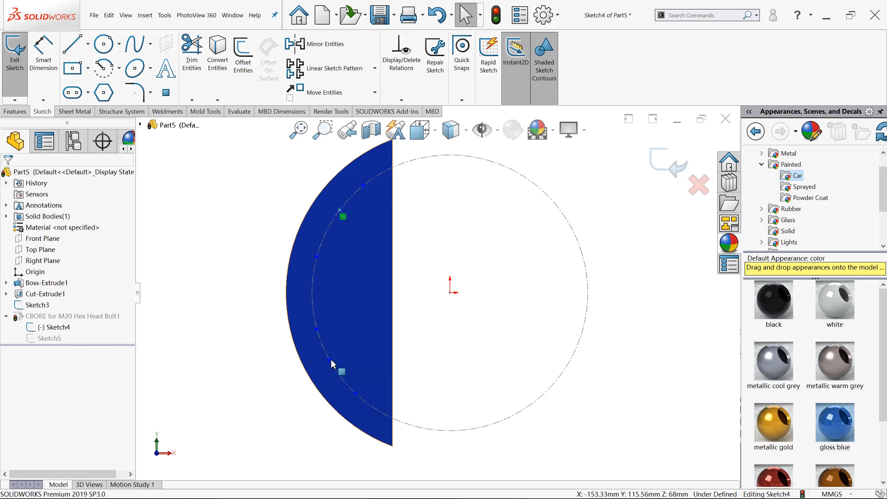
{"action": "left_click", "coordinate": [240, 309]}
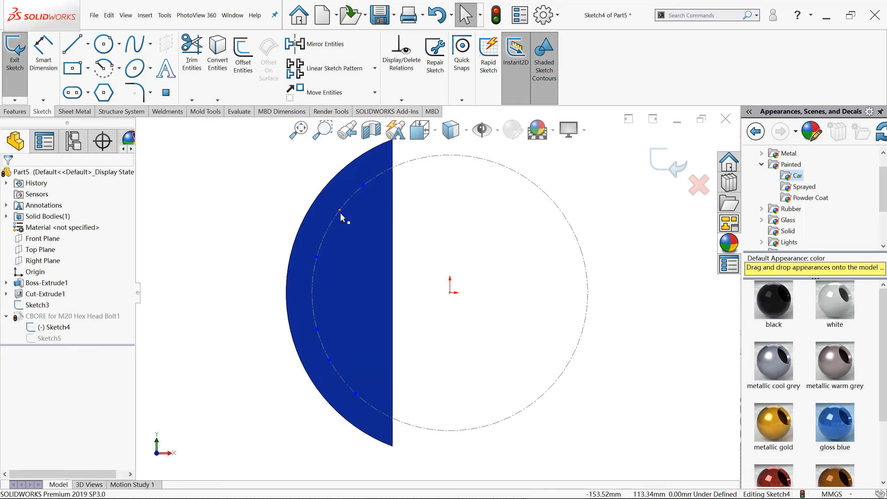
Add a Vertical relation between the upper and lower middle hole points
{"action": "left_click", "coordinate": [339, 210]}
{"action": "left_click", "coordinate": [330, 360], "text": "ctrl"}
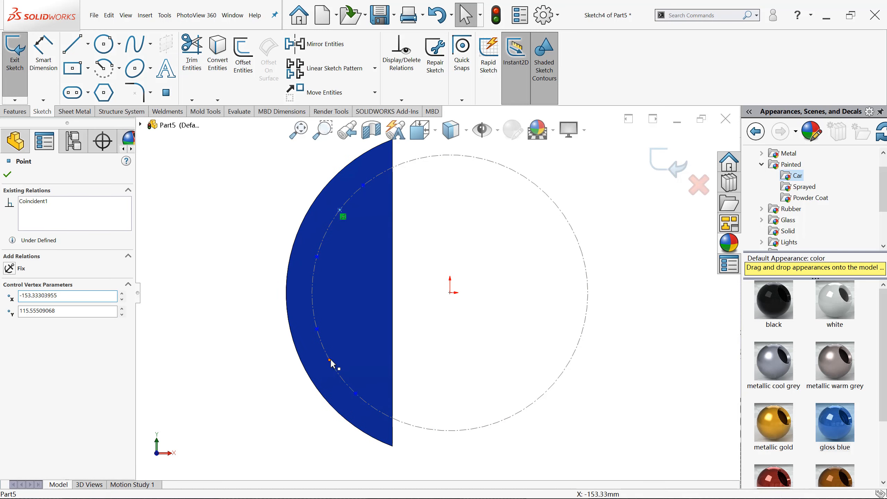
{"action": "left_click", "coordinate": [368, 327]}
{"action": "left_click", "coordinate": [260, 236]}
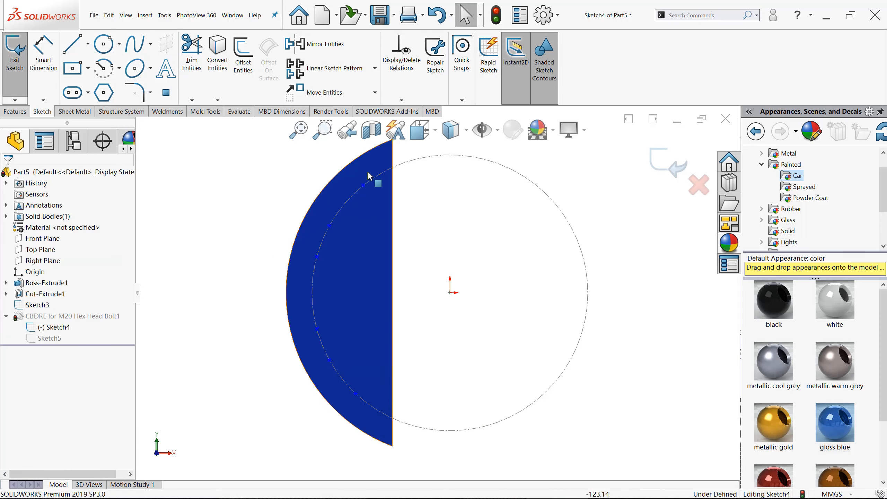
Add a Vertical relation between the uppermost and lowermost hole points
{"action": "left_click", "coordinate": [363, 185]}
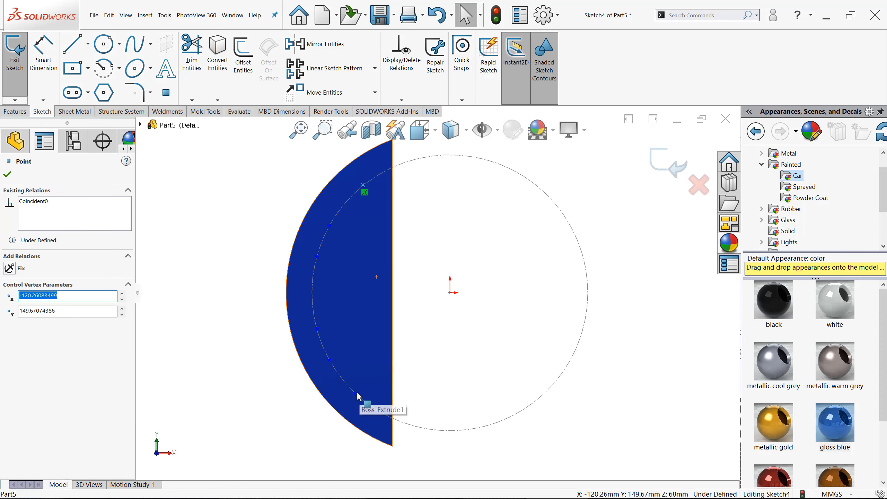
{"action": "left_click", "coordinate": [355, 394], "text": "ctrl"}
{"action": "left_click", "coordinate": [393, 356]}
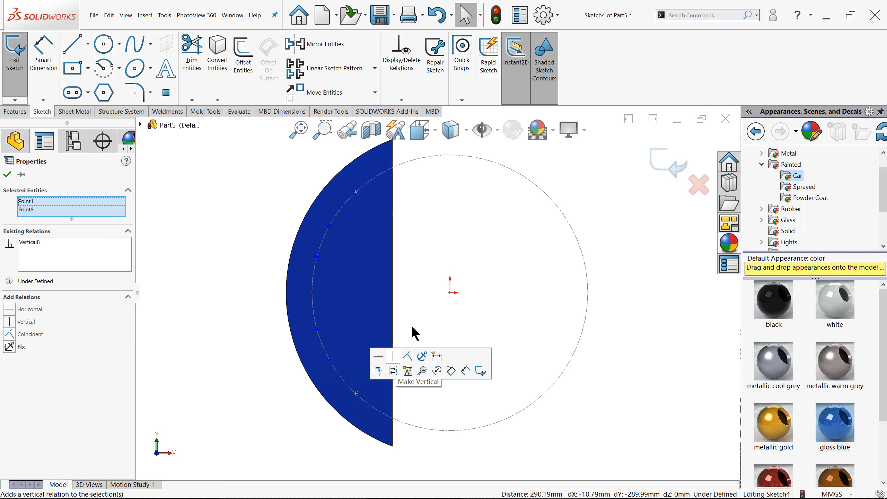
{"action": "left_click", "coordinate": [401, 216]}
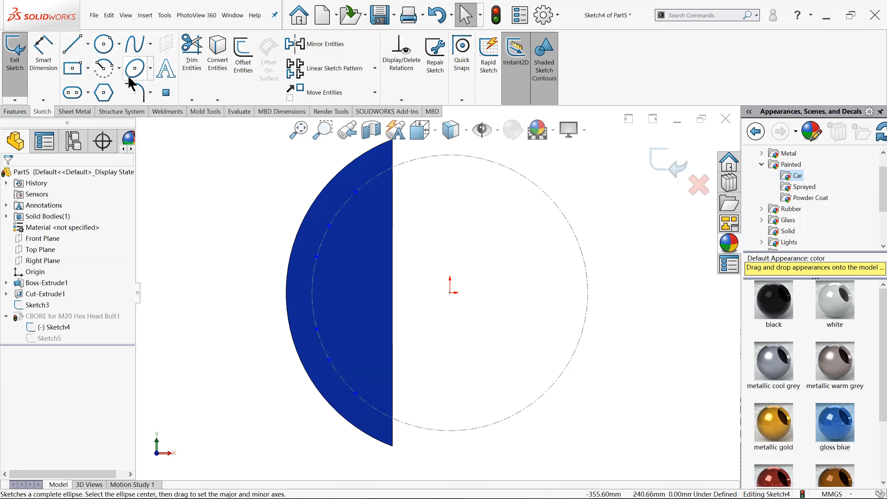
Draw centerlines connecting the two innermost hole points to the origin
{"action": "left_click", "coordinate": [45, 49]}
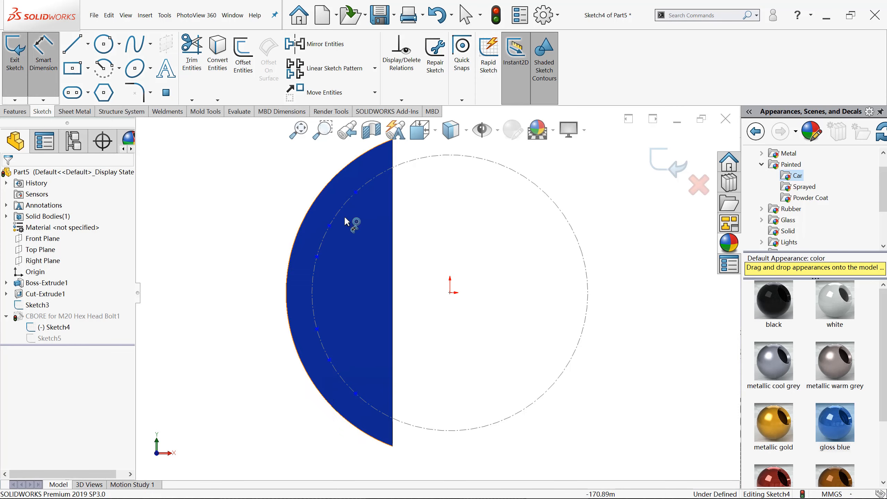
{"action": "left_click", "coordinate": [88, 44]}
{"action": "left_click", "coordinate": [94, 75]}
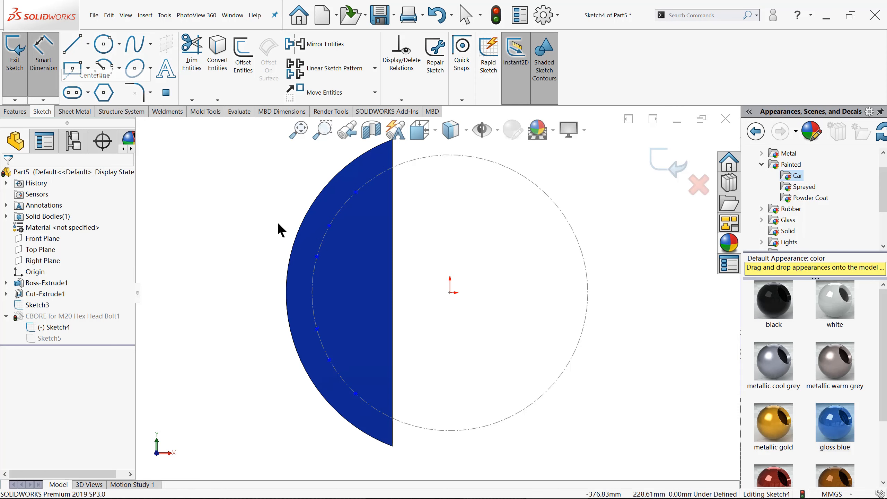
{"action": "left_click", "coordinate": [316, 257]}
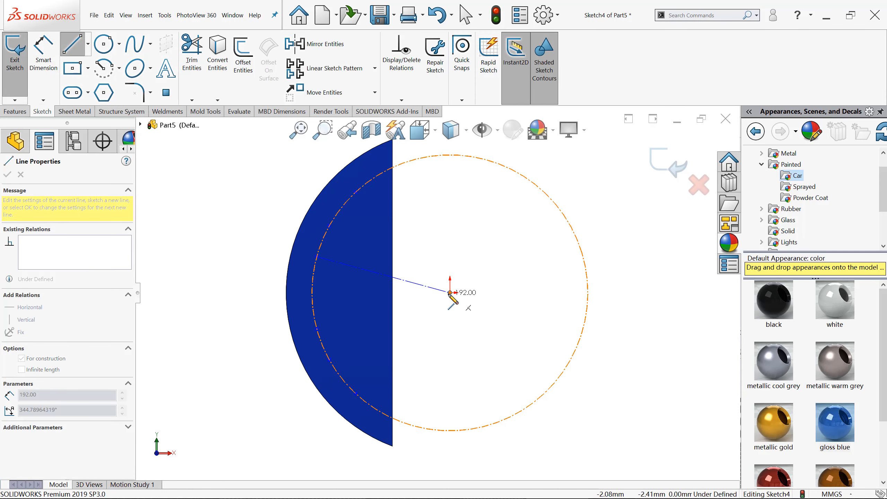
{"action": "left_click", "coordinate": [450, 293]}
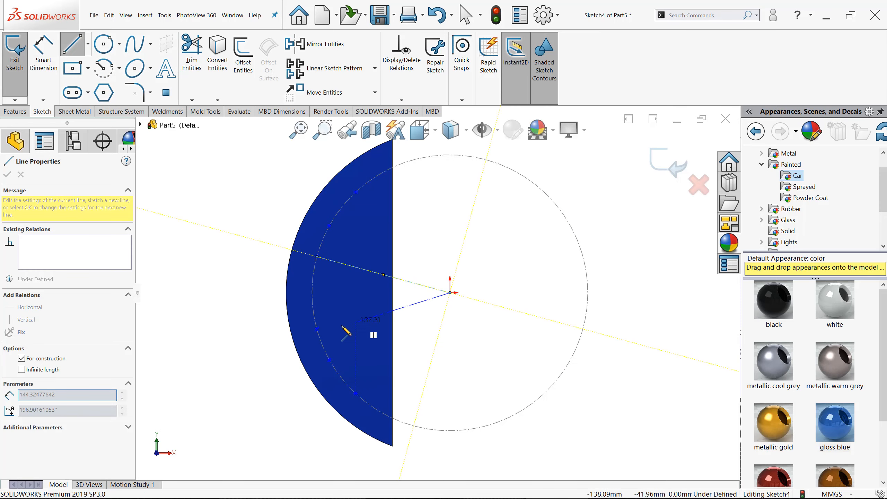
{"action": "left_click", "coordinate": [317, 329]}
{"action": "key", "text": "Escape"}
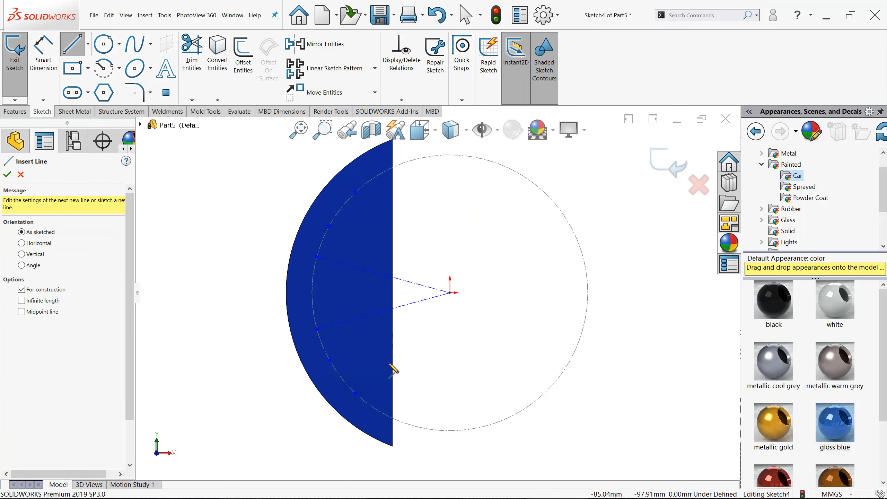
Draw centerlines from the origin to the upper and lower middle hole points
{"action": "left_click", "coordinate": [329, 360]}
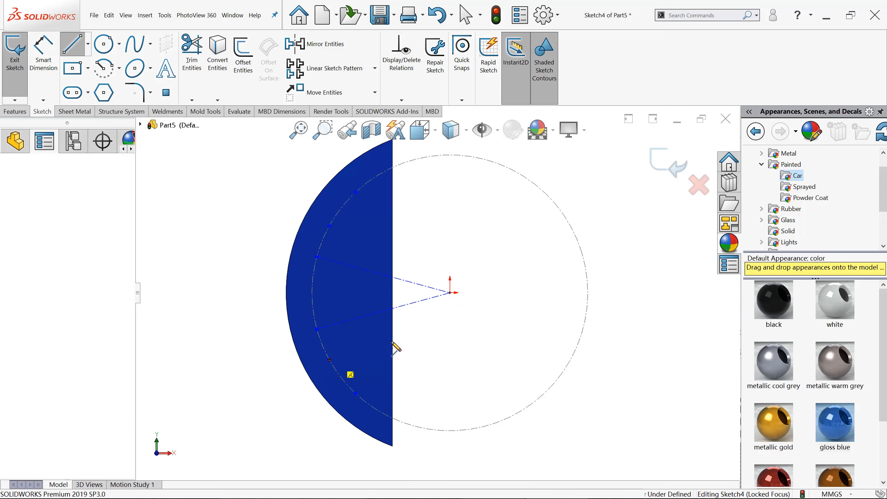
{"action": "left_click", "coordinate": [450, 293]}
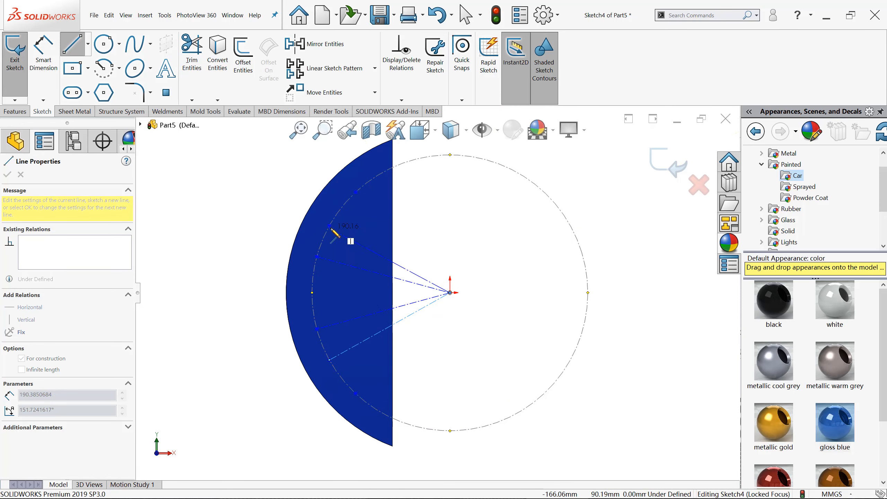
{"action": "scroll", "coordinate": [330, 227], "scroll_direction": "down", "scroll_amount": 3}
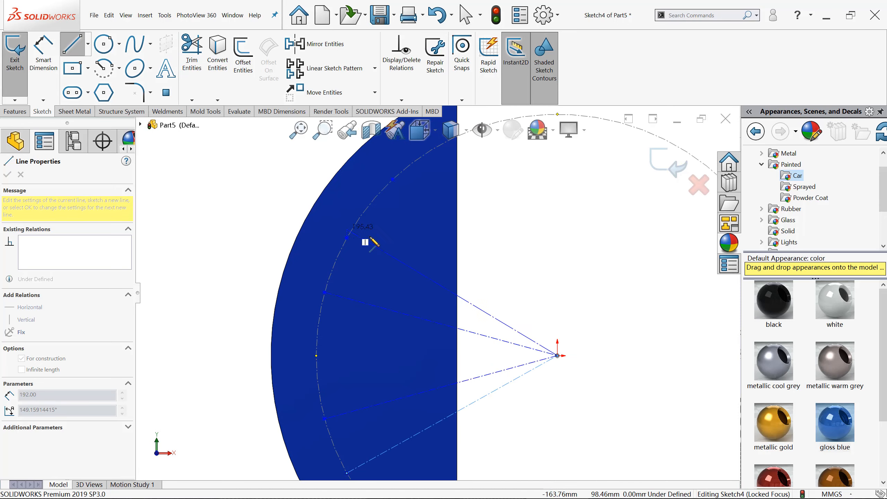
{"action": "double_click", "coordinate": [347, 239]}
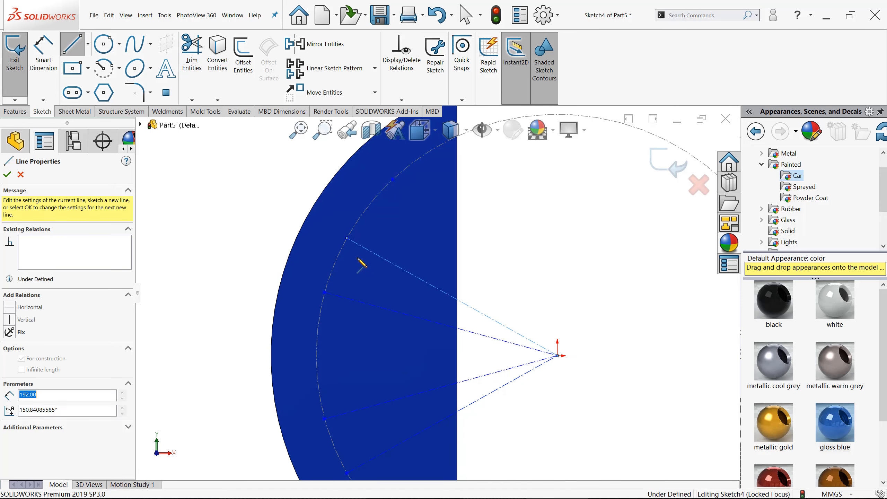
Draw centerlines connecting the uppermost and lowermost hole points to the origin
{"action": "left_click", "coordinate": [393, 180]}
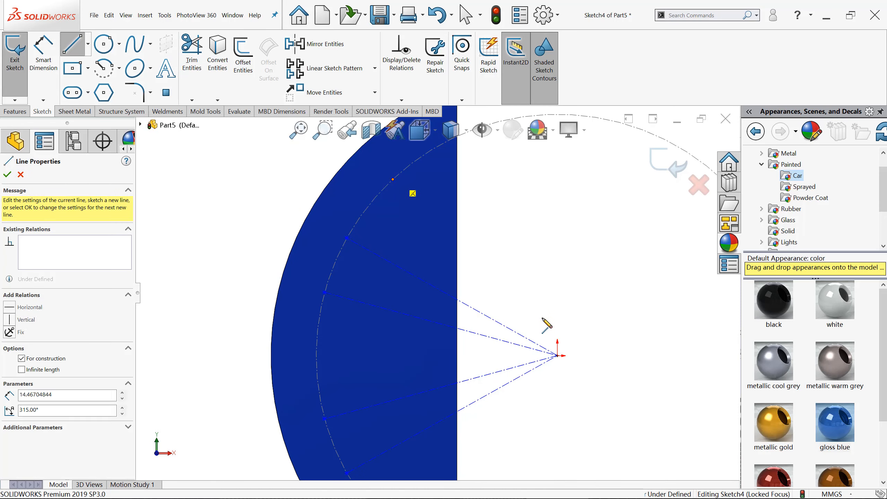
{"action": "left_click", "coordinate": [558, 356]}
{"action": "scroll", "coordinate": [436, 292], "scroll_direction": "up", "scroll_amount": 3}
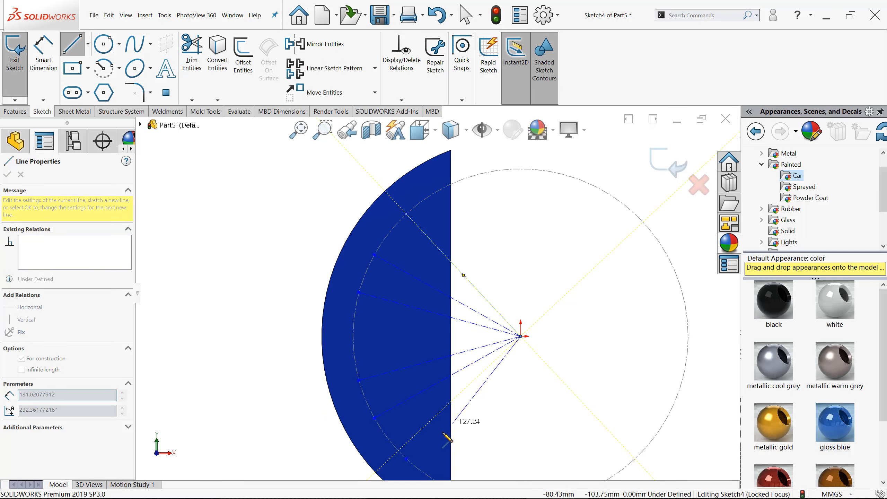
{"action": "scroll", "coordinate": [423, 451], "scroll_direction": "down", "scroll_amount": 2}
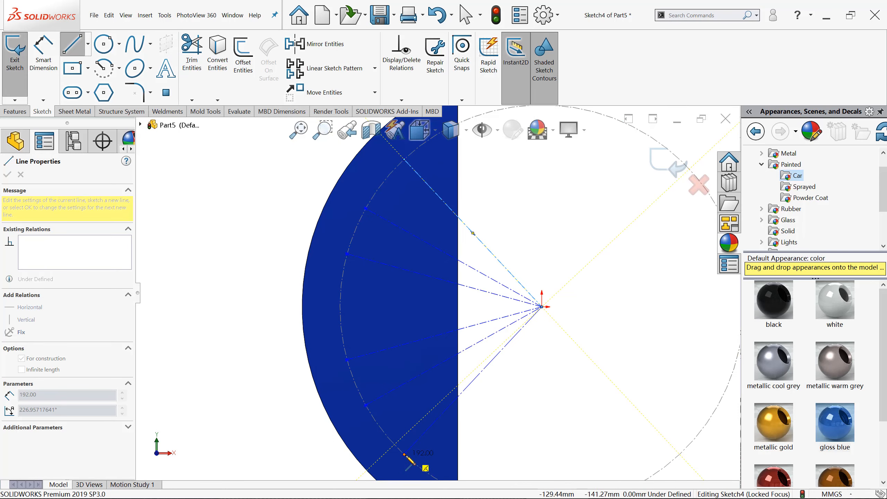
{"action": "left_click", "coordinate": [404, 454]}
{"action": "key", "text": "Escape"}
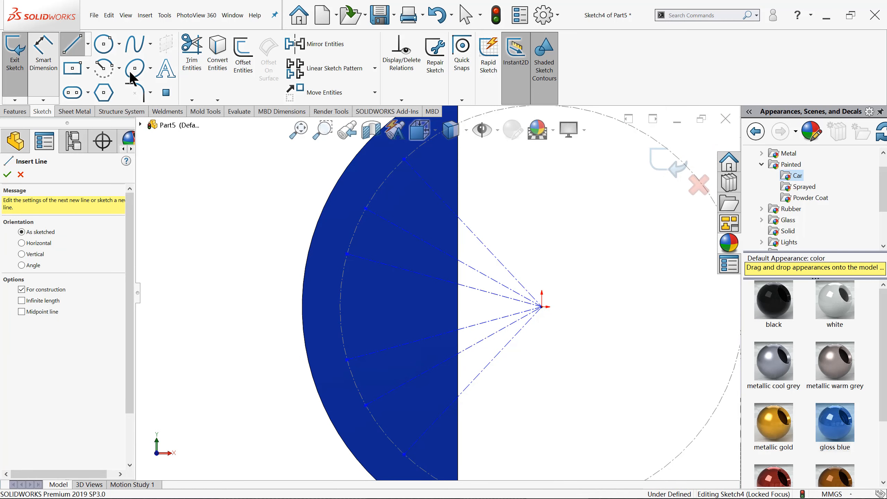
{"action": "key", "text": "Escape"}
Dimension the angle between the two innermost hole centerlines as 40°
{"action": "left_click", "coordinate": [424, 275]}
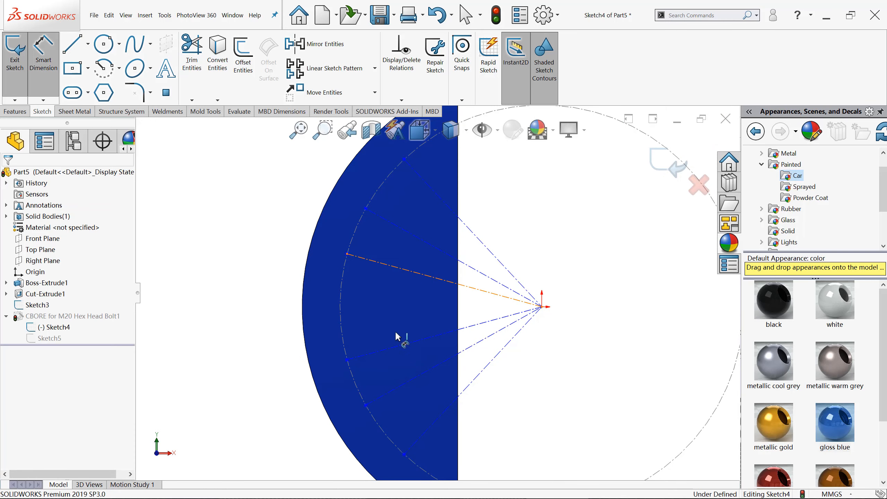
{"action": "left_click", "coordinate": [387, 349]}
{"action": "left_click", "coordinate": [275, 309]}
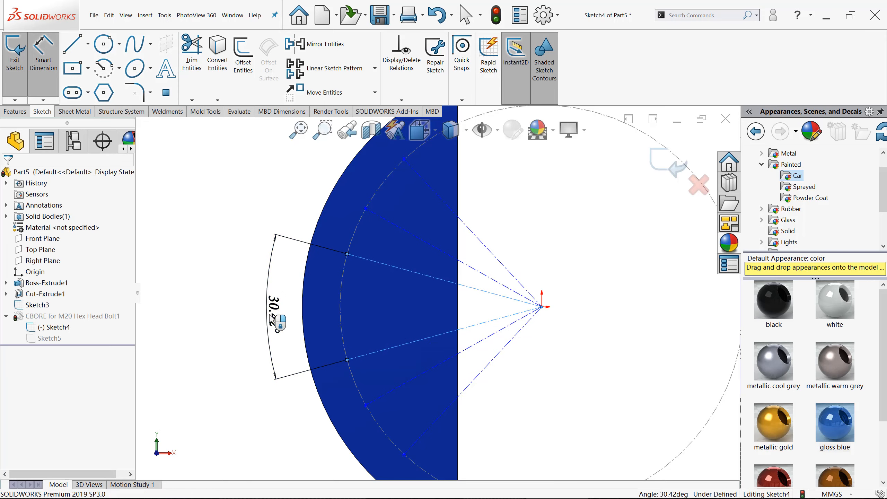
{"action": "type", "text": "40"}
{"action": "key", "text": "Return"}
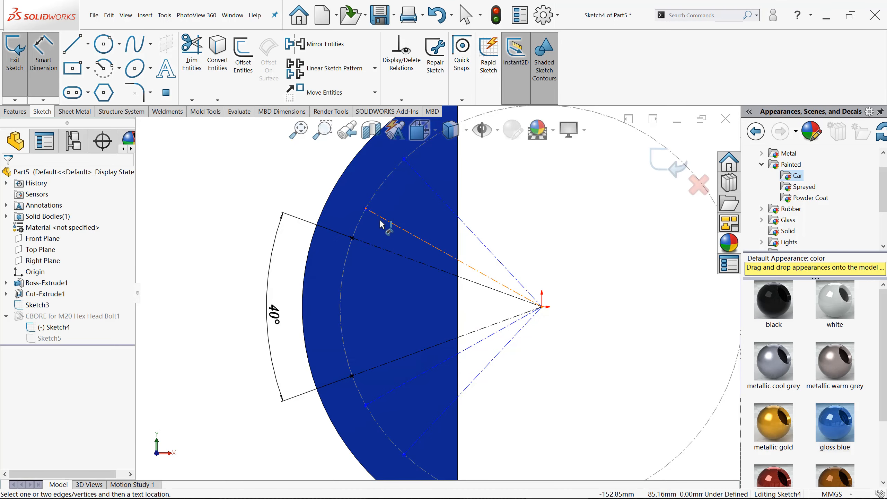
Dimension the angle between the upper innermost and upper middle hole centerlines as 15°
{"action": "left_click", "coordinate": [365, 244]}
{"action": "left_click", "coordinate": [372, 211]}
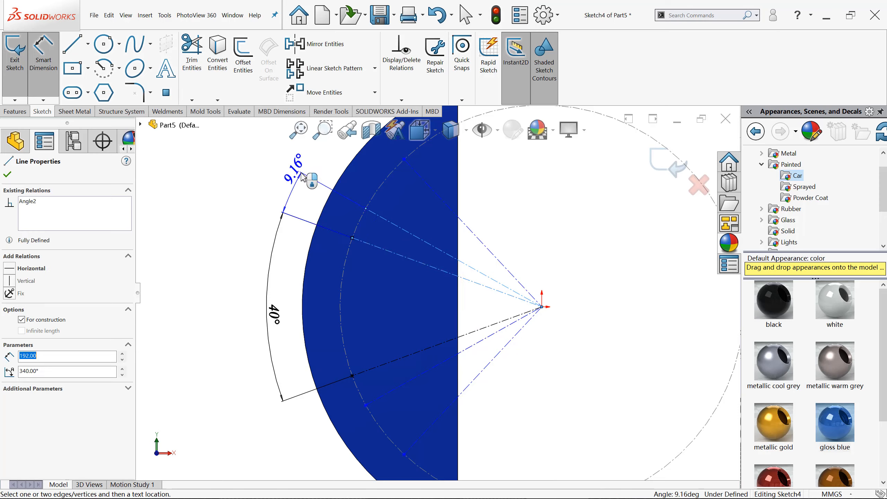
{"action": "left_click", "coordinate": [297, 191]}
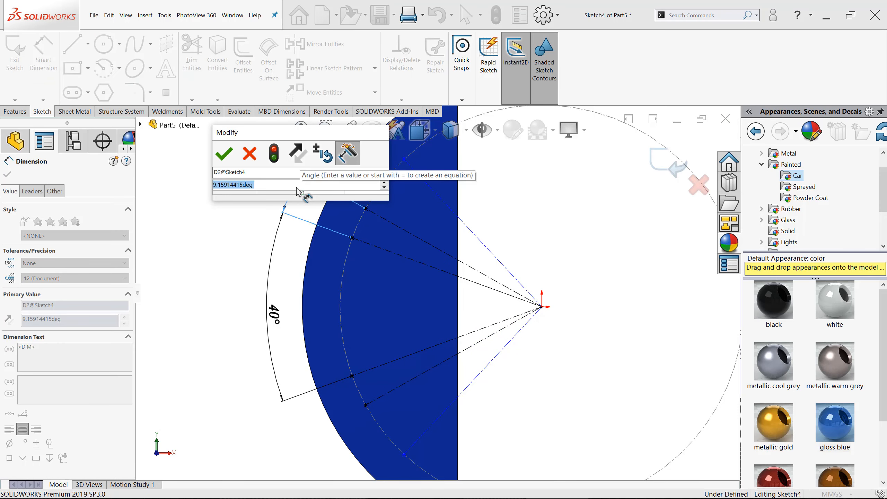
{"action": "type", "text": "15"}
{"action": "key", "text": "Return"}
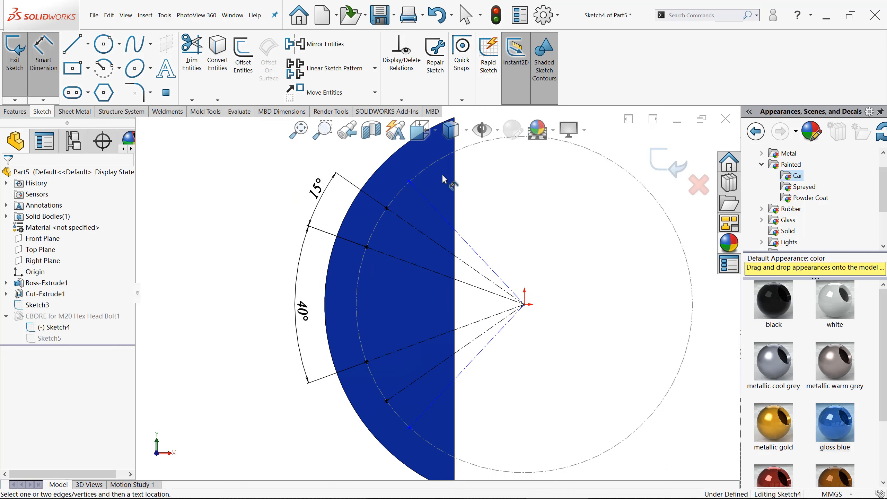
Dimension the angle between the upper middle and uppermost hole centerlines as 15°
{"action": "scroll", "coordinate": [442, 185], "scroll_direction": "down", "scroll_amount": 2}
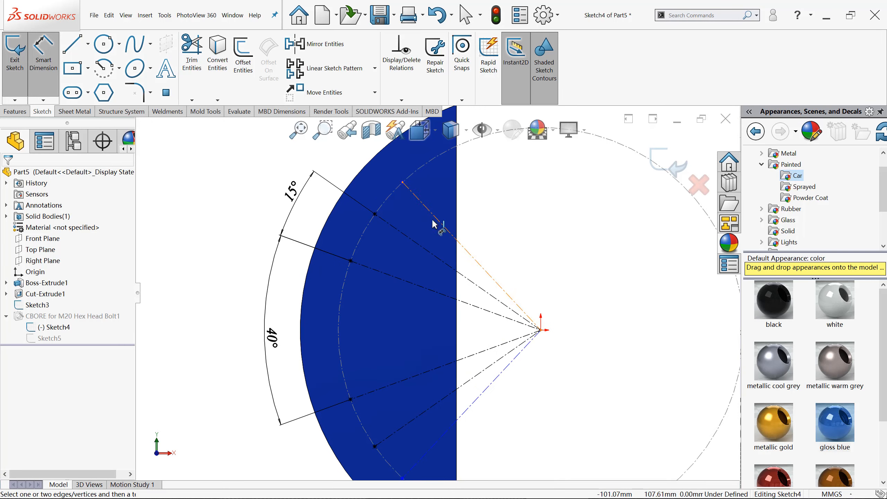
{"action": "left_click", "coordinate": [434, 224]}
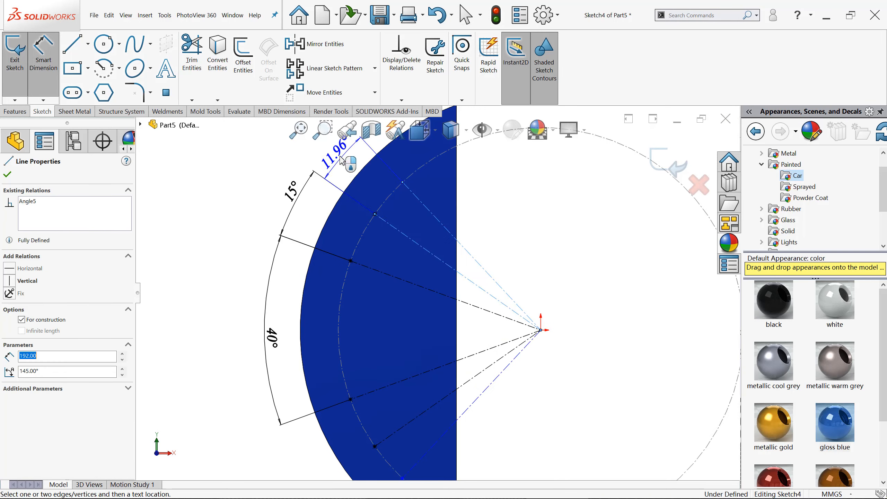
{"action": "left_click", "coordinate": [336, 160]}
{"action": "key", "text": "Return"}
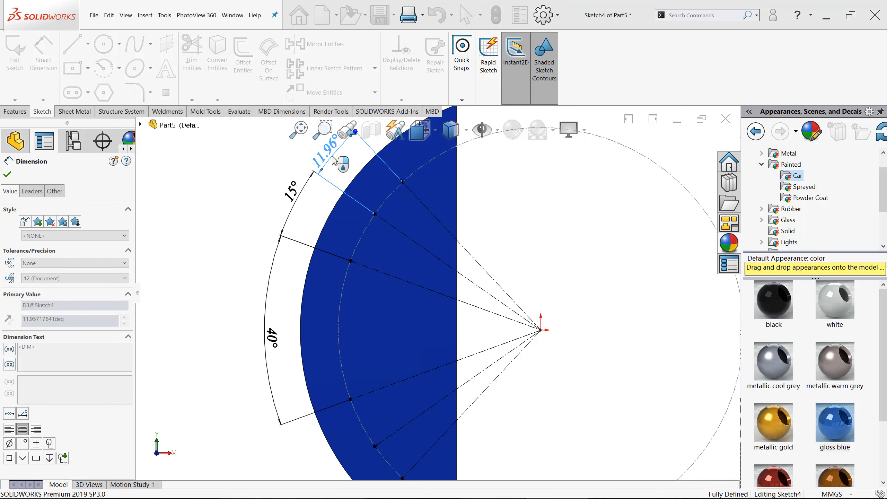
{"action": "scroll", "coordinate": [502, 243], "scroll_direction": "up", "scroll_amount": 4}
{"action": "left_click", "coordinate": [617, 221]}
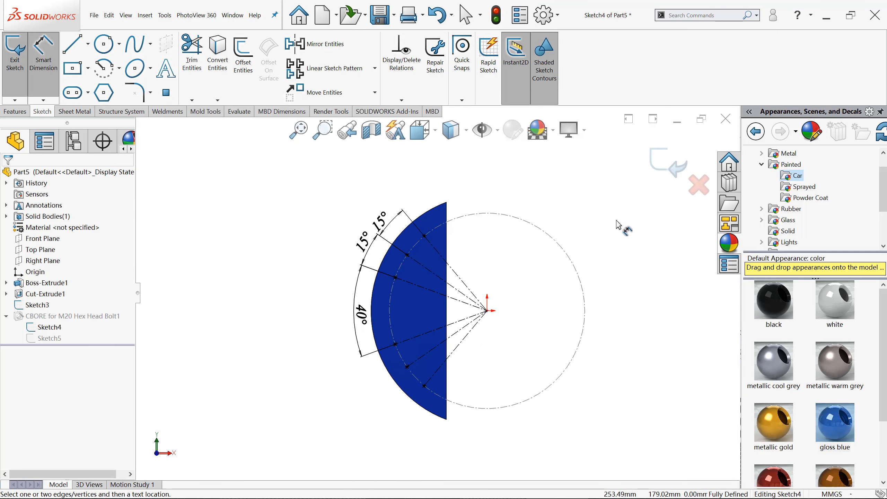
Finish the counterbore position sketch and hide the sketch of the 384 mm construction circle
{"action": "left_click", "coordinate": [668, 162]}
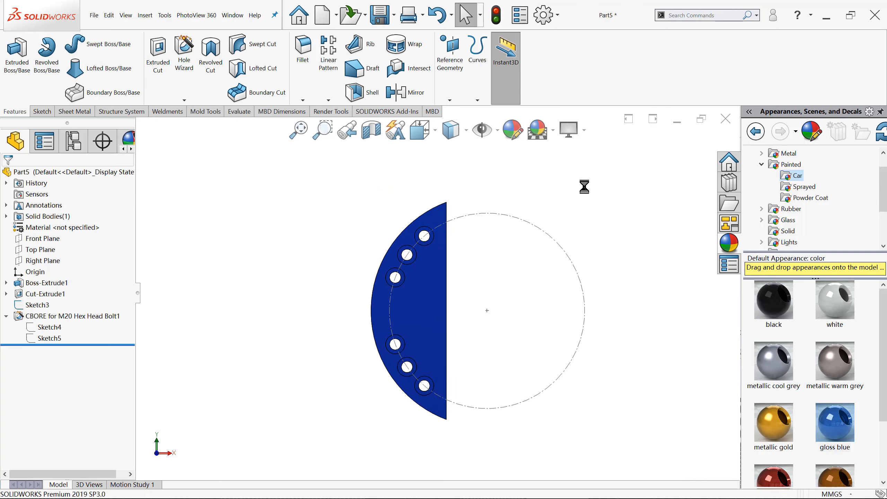
{"action": "middle_click_drag", "start_coordinate": [427, 280], "coordinate": [335, 322]}
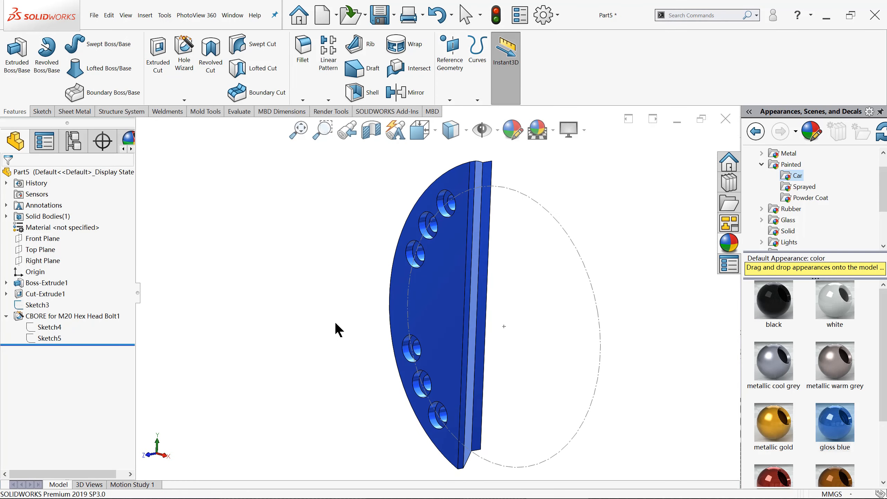
{"action": "left_click", "coordinate": [43, 305]}
{"action": "left_click", "coordinate": [281, 303]}
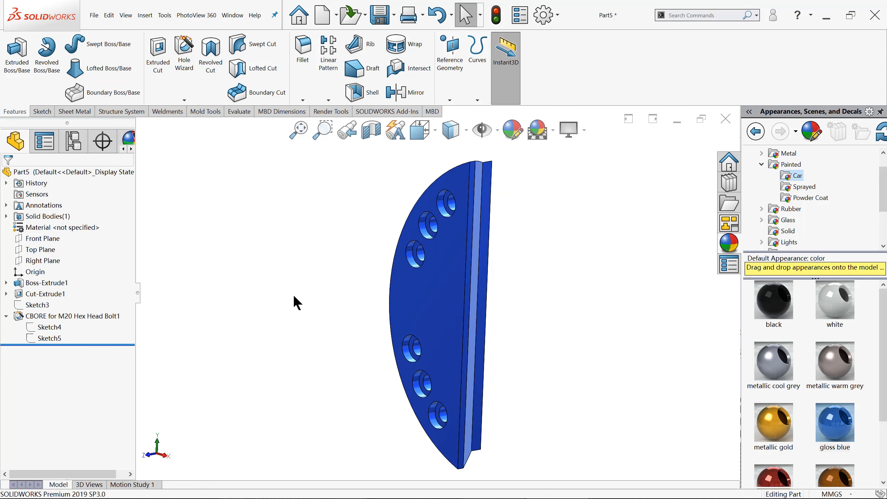
{"action": "key", "text": "ctrl+7"}
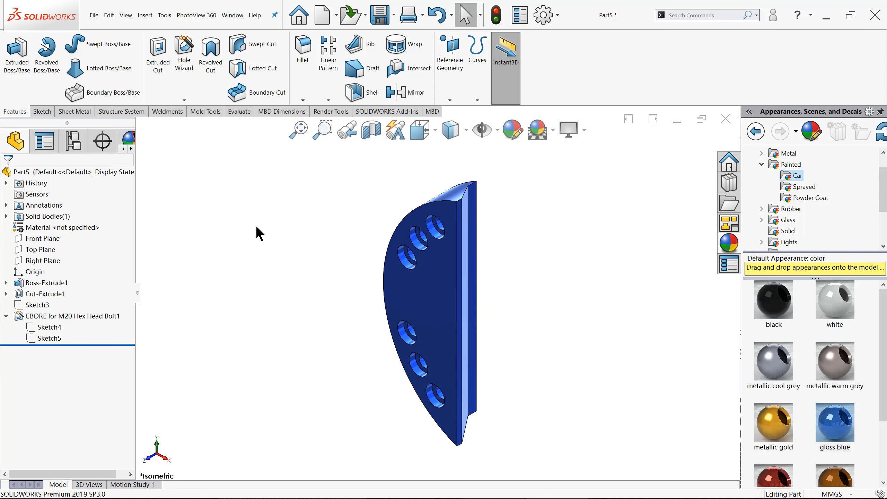
Start a plain Hole Wizard hole with the ISO Drill sizes type and size Ø10.0
{"action": "left_click", "coordinate": [184, 53]}
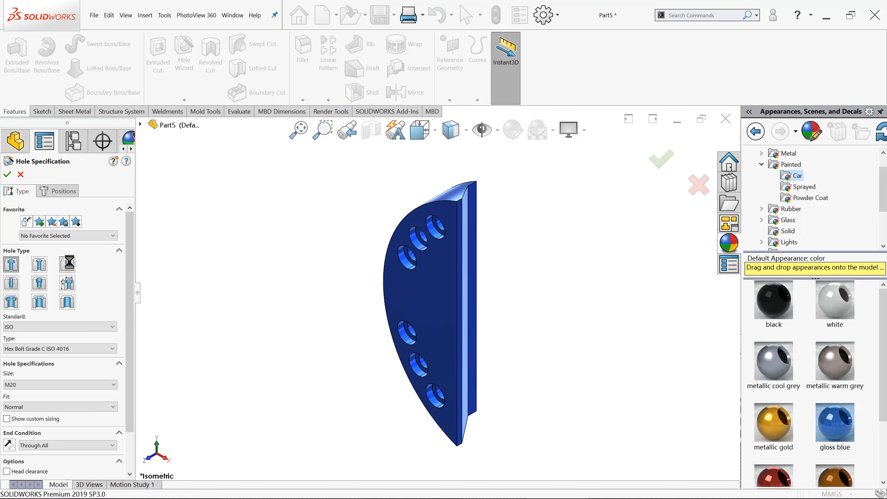
{"action": "left_click", "coordinate": [68, 264]}
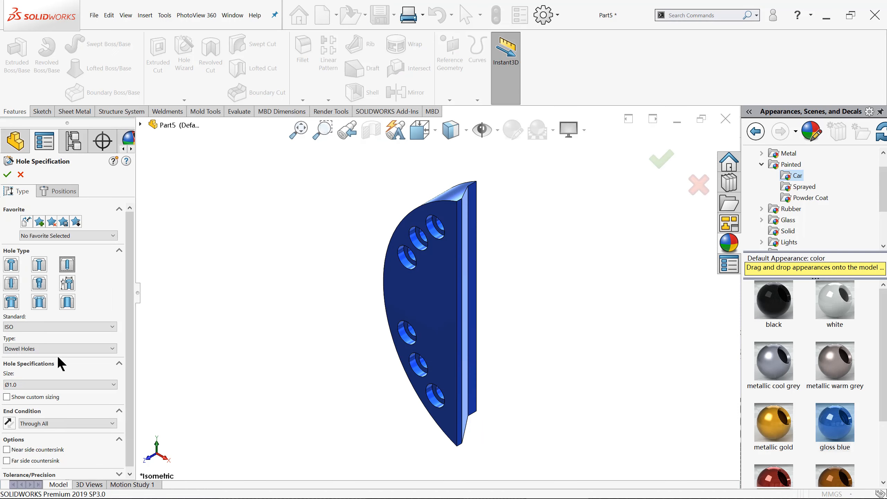
{"action": "left_click", "coordinate": [32, 349]}
{"action": "left_click", "coordinate": [28, 363]}
{"action": "left_click", "coordinate": [53, 382]}
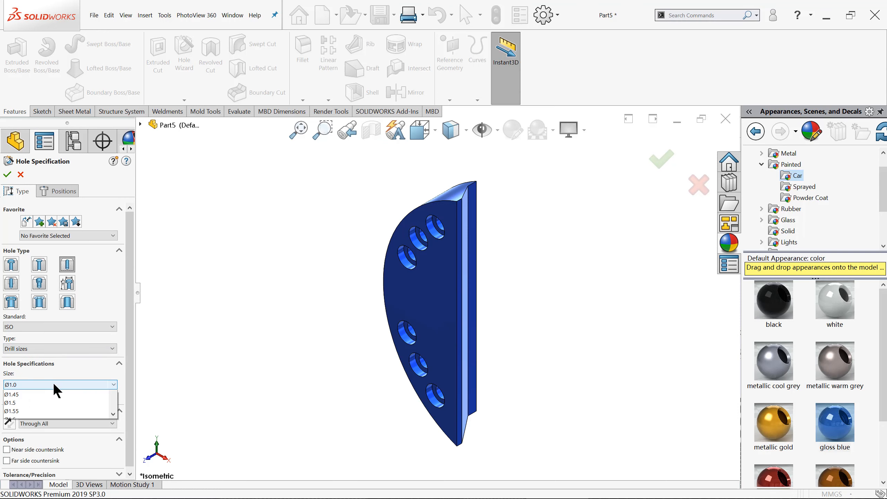
{"action": "left_click_drag", "start_coordinate": [115, 414], "coordinate": [106, 462]}
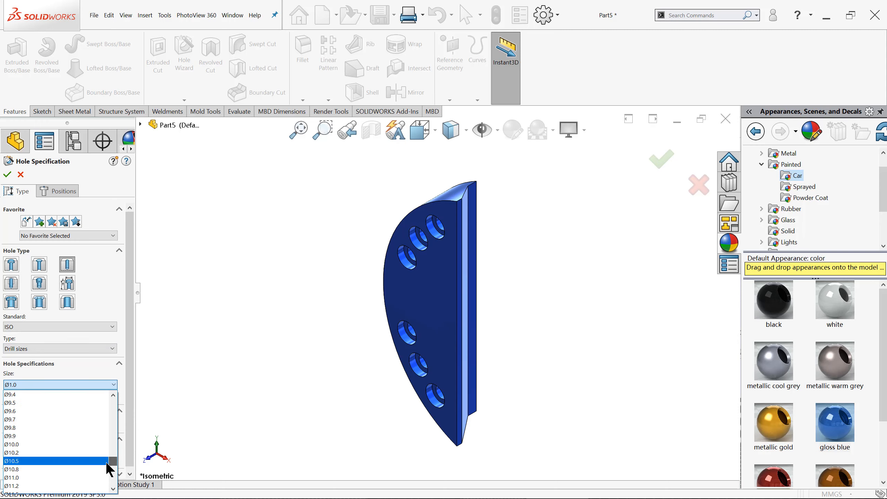
{"action": "left_click", "coordinate": [19, 444]}
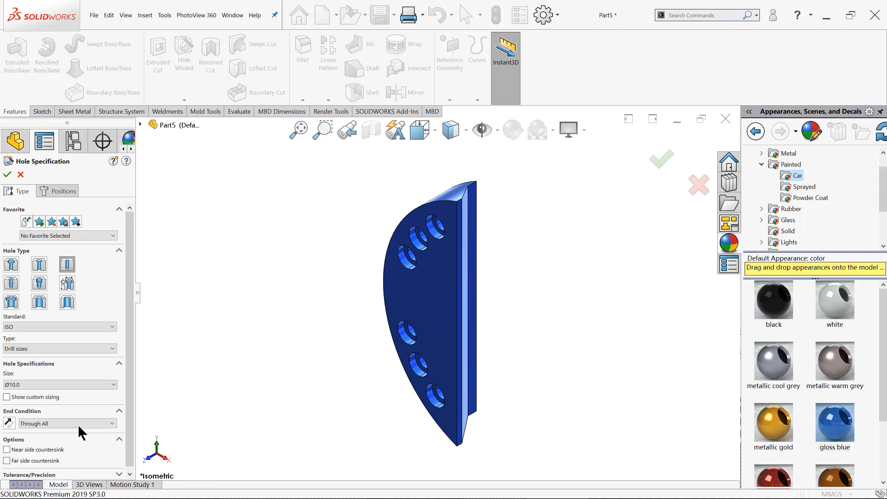
{"action": "left_click", "coordinate": [53, 191]}
{"action": "left_click", "coordinate": [388, 281]}
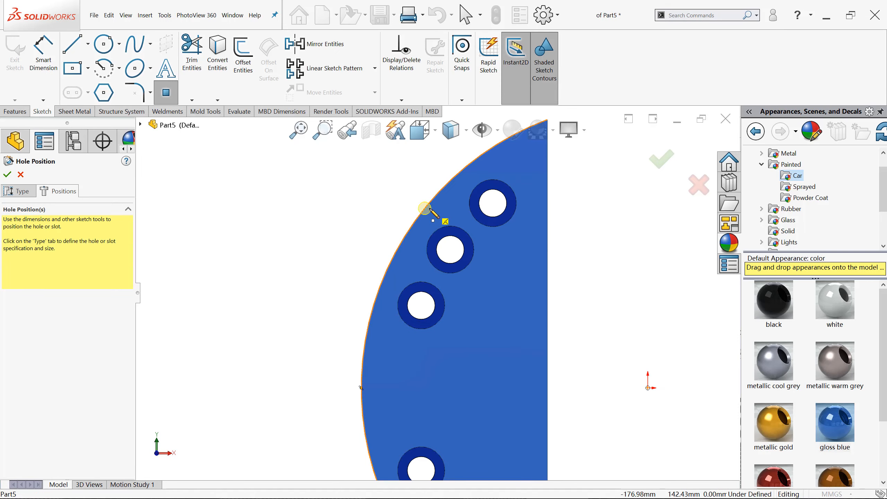
{"action": "scroll", "coordinate": [432, 213], "scroll_direction": "down", "scroll_amount": 4}
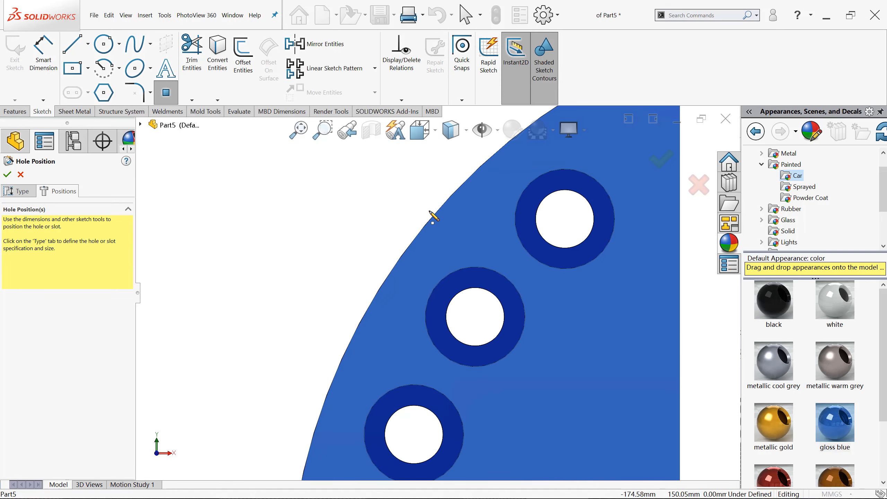
Set the new hole's drill size to Ø20.0
{"action": "left_click", "coordinate": [23, 192]}
{"action": "left_click", "coordinate": [103, 388]}
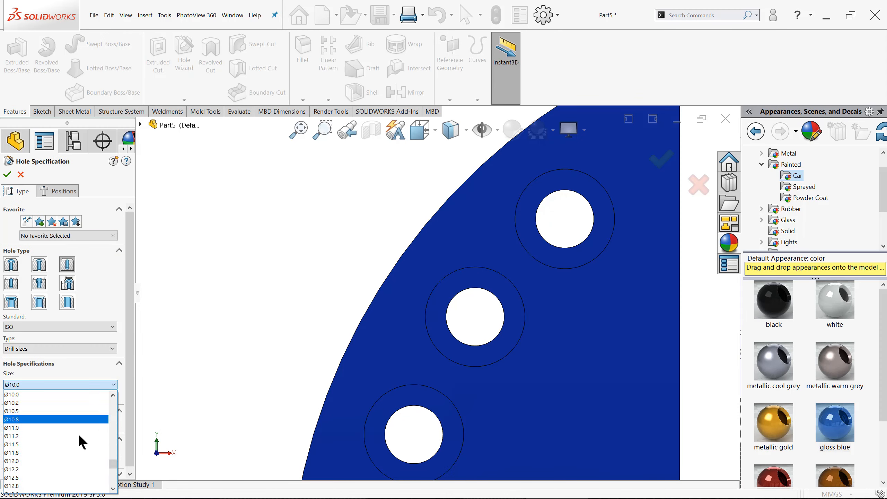
{"action": "left_click_drag", "start_coordinate": [116, 466], "coordinate": [114, 486]}
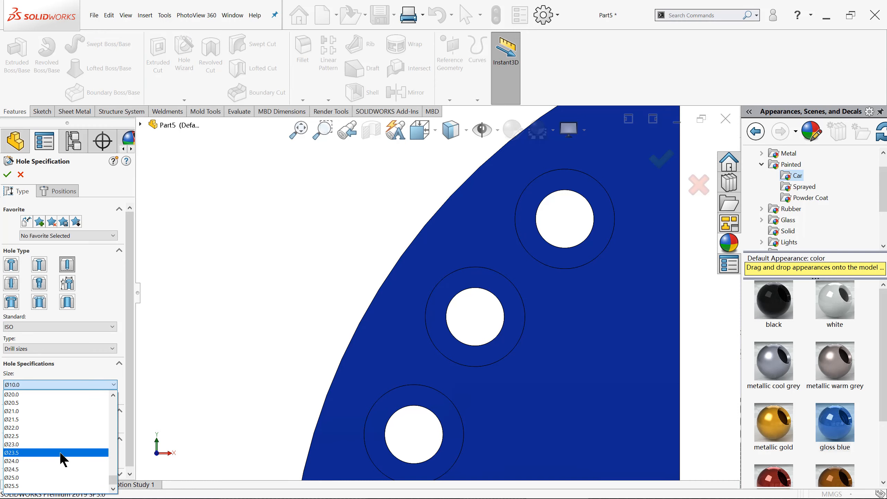
{"action": "left_click", "coordinate": [33, 394]}
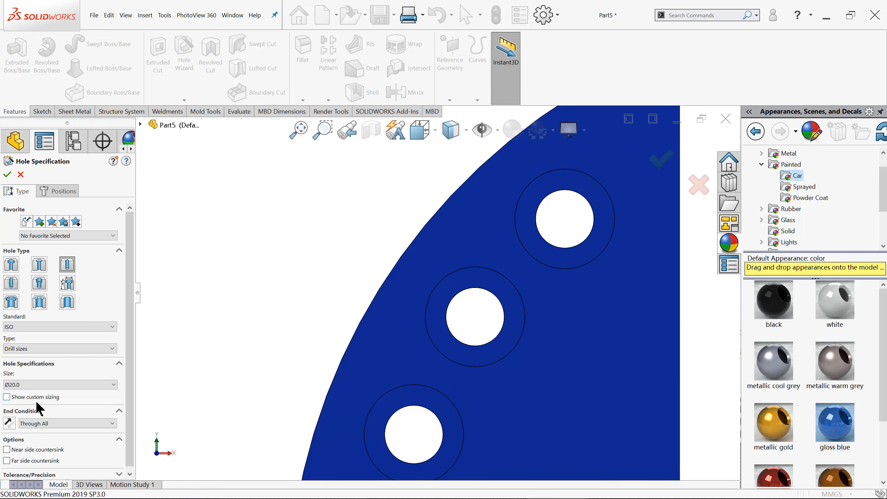
Place two Ø20.0 holes on the front face's curved edge, one in the upper half and one in the lower half, and accept
{"action": "left_click", "coordinate": [57, 190]}
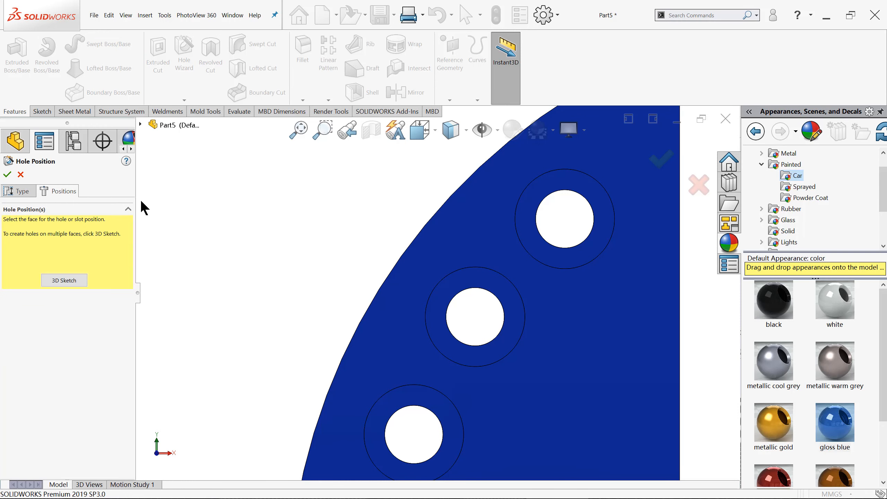
{"action": "scroll", "coordinate": [403, 198], "scroll_direction": "down", "scroll_amount": 3}
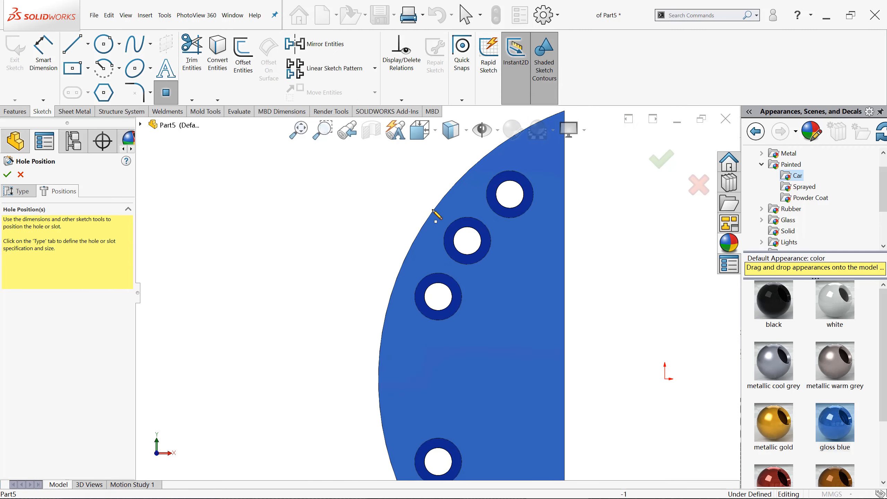
{"action": "left_click", "coordinate": [442, 198]}
{"action": "scroll", "coordinate": [436, 293], "scroll_direction": "up", "scroll_amount": 2}
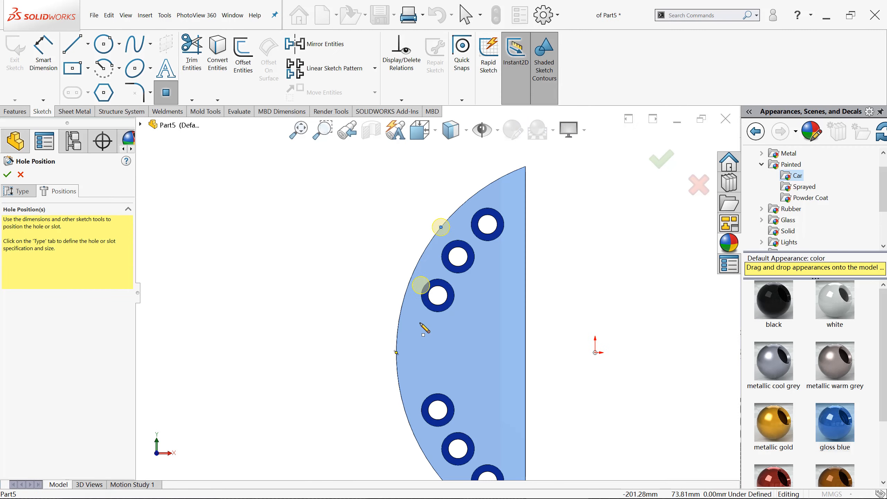
{"action": "scroll", "coordinate": [420, 454], "scroll_direction": "down", "scroll_amount": 2}
{"action": "left_click", "coordinate": [439, 449]}
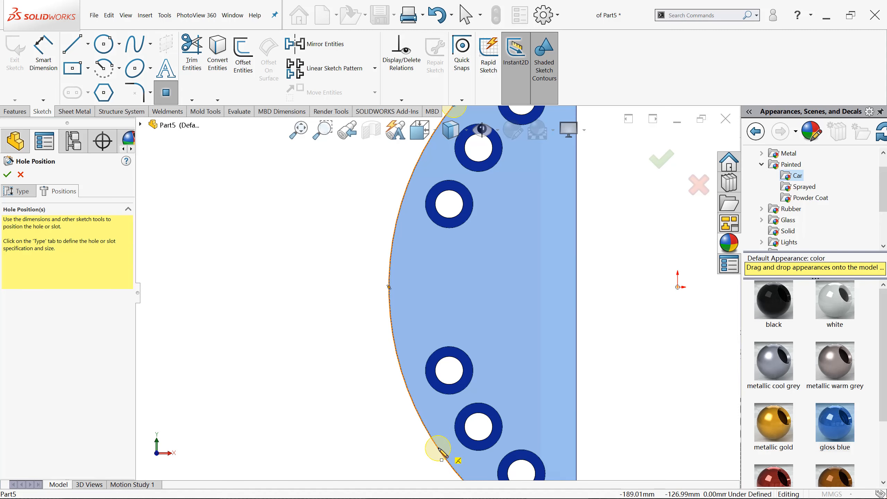
{"action": "left_click", "coordinate": [8, 174]}
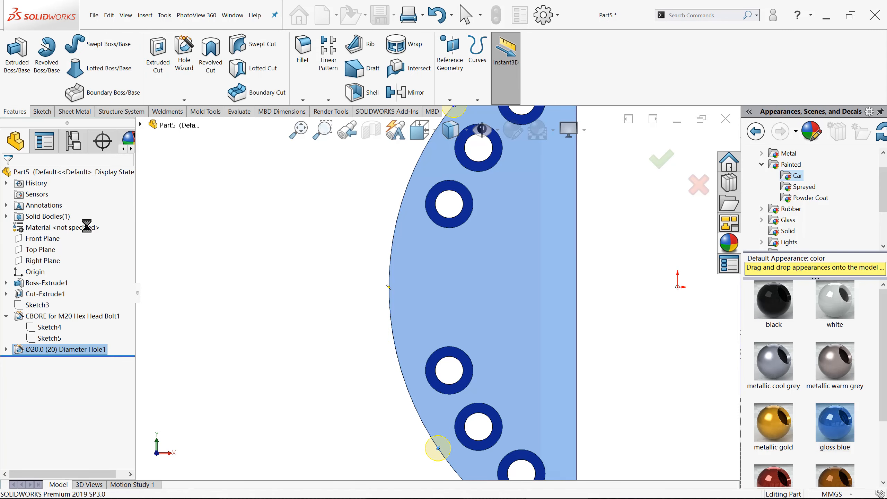
Open the position sketch of the Ø20.0 holes for editing
{"action": "left_click", "coordinate": [6, 349]}
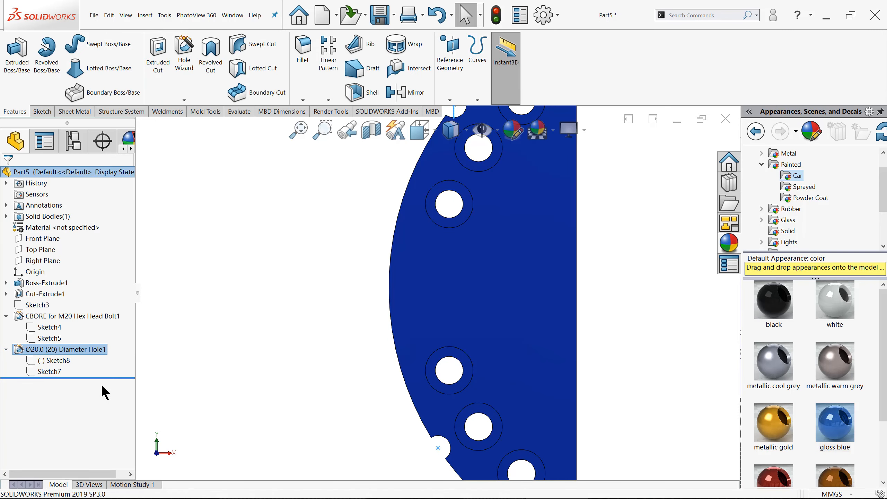
{"action": "left_click", "coordinate": [54, 360]}
{"action": "left_click", "coordinate": [60, 328]}
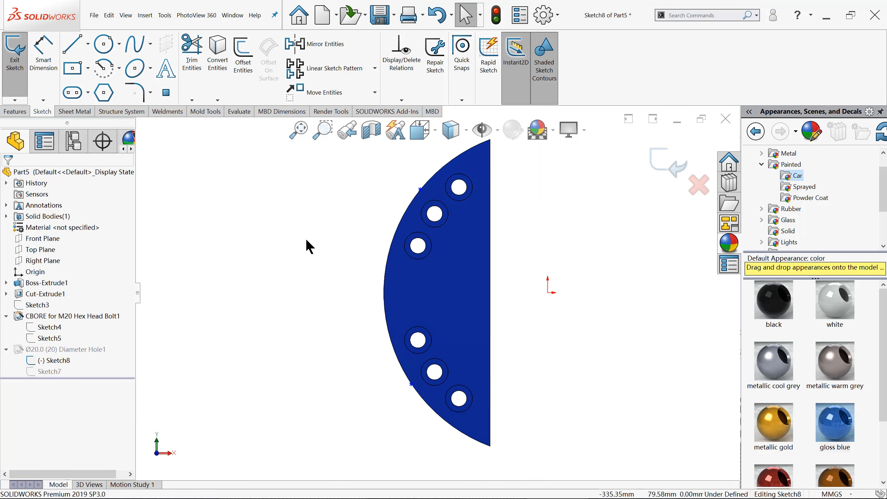
Add a vertical relation between the two Ø20.0 hole points on the curved edge
{"action": "left_click", "coordinate": [421, 190]}
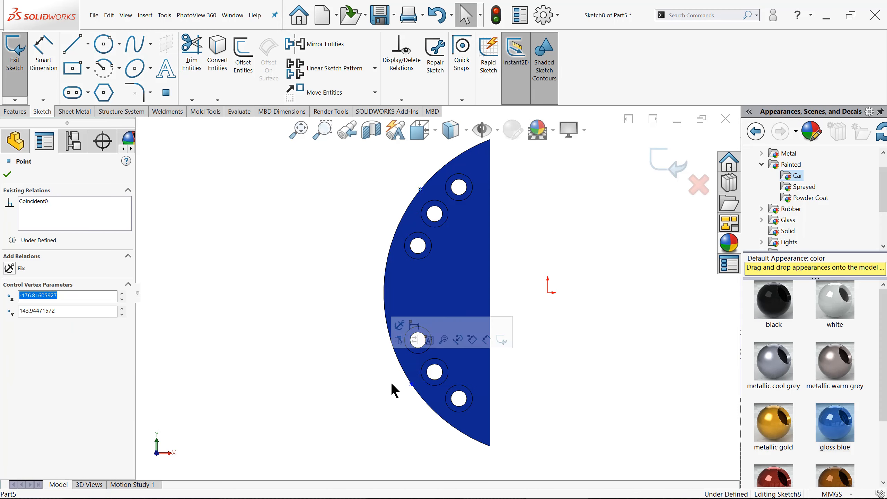
{"action": "left_click", "coordinate": [411, 384], "text": "ctrl"}
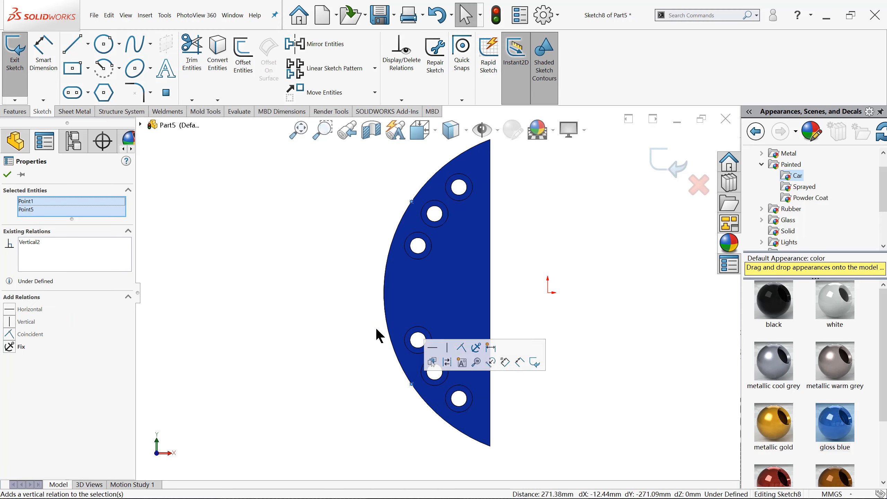
{"action": "left_click", "coordinate": [324, 267]}
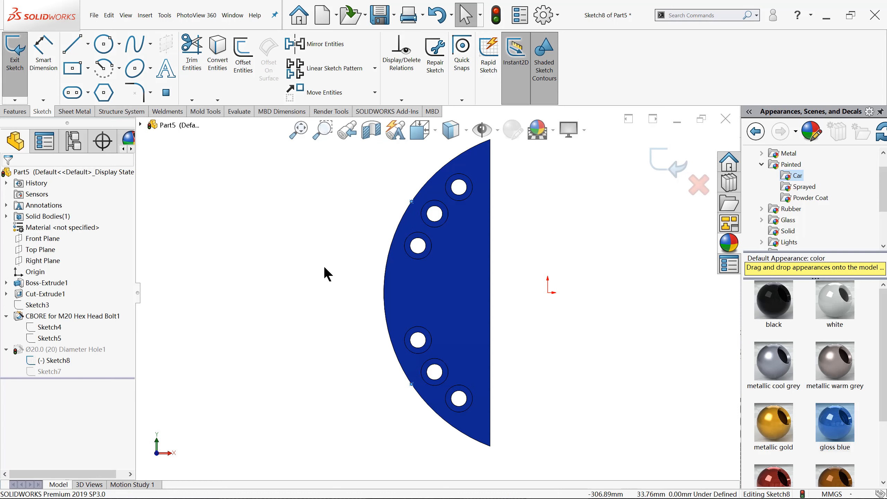
Draw two centerlines joining the upper hole point to the origin and the origin to the lower hole point
{"action": "left_click", "coordinate": [87, 44]}
{"action": "left_click", "coordinate": [94, 75]}
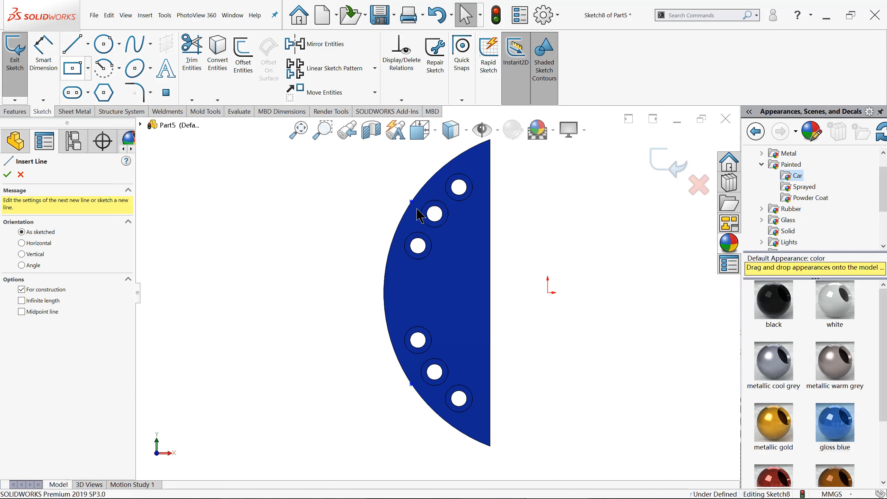
{"action": "left_click", "coordinate": [411, 201]}
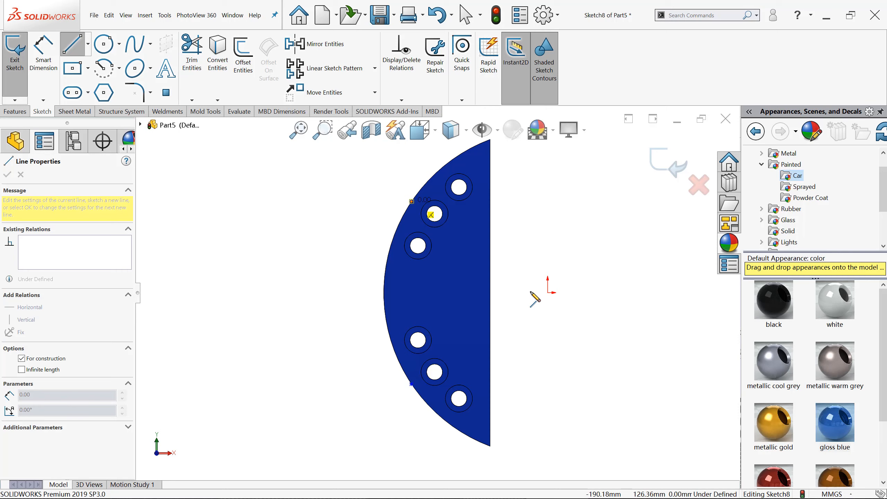
{"action": "left_click", "coordinate": [547, 292]}
{"action": "scroll", "coordinate": [425, 383], "scroll_direction": "down", "scroll_amount": 2}
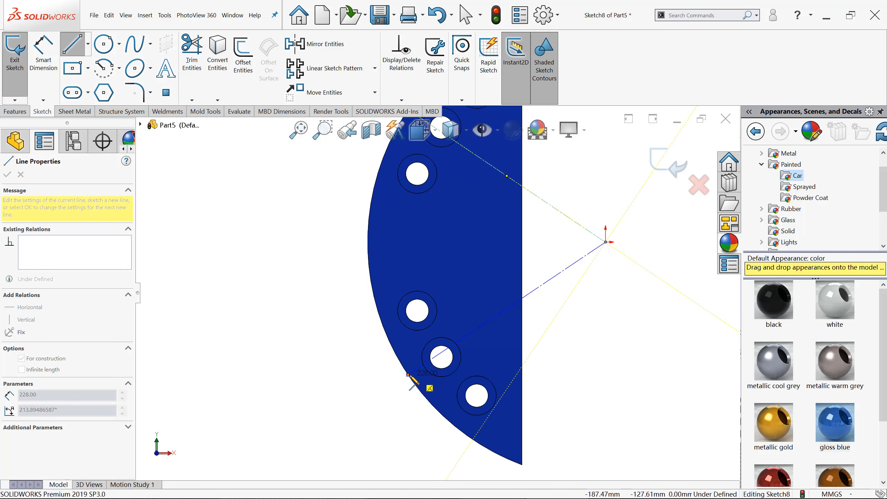
{"action": "double_click", "coordinate": [408, 375]}
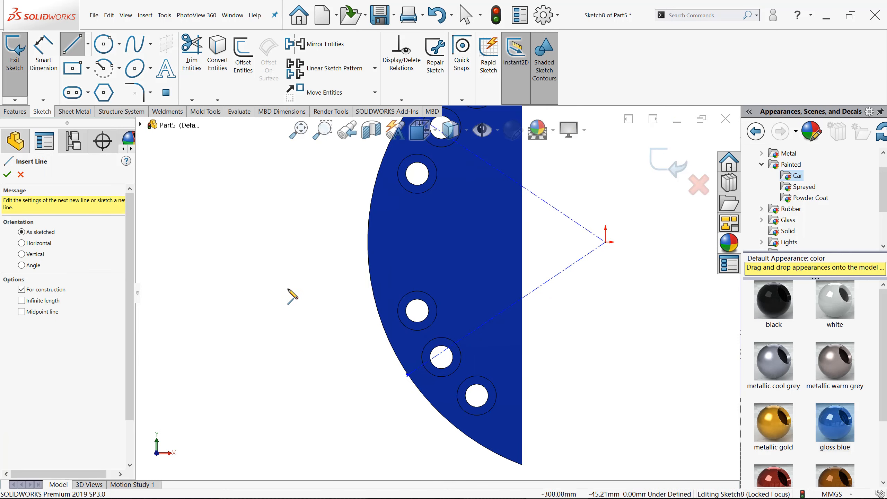
Dimension the angle between the two centerlines as 85° and exit the hole position sketch
{"action": "left_click", "coordinate": [52, 44]}
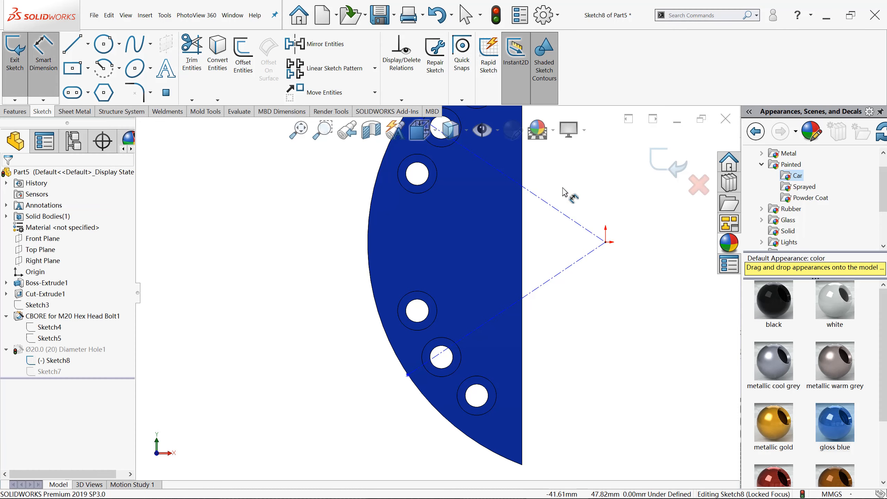
{"action": "left_click", "coordinate": [551, 208]}
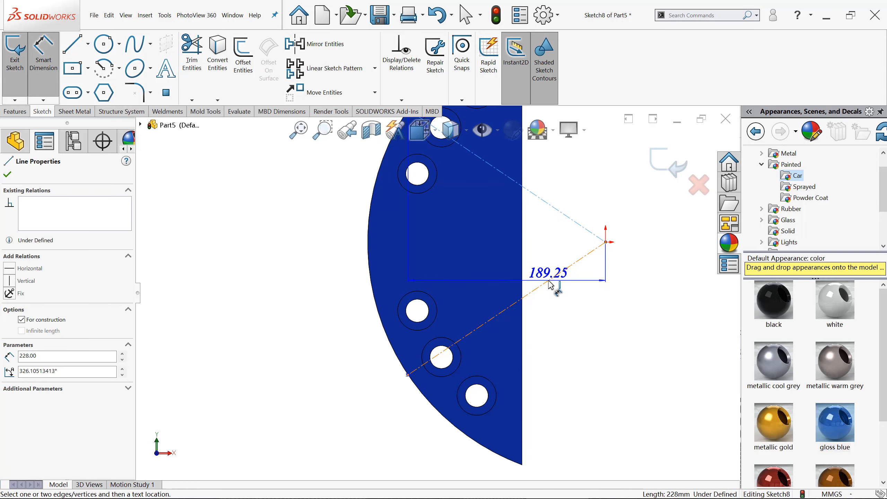
{"action": "left_click", "coordinate": [553, 278]}
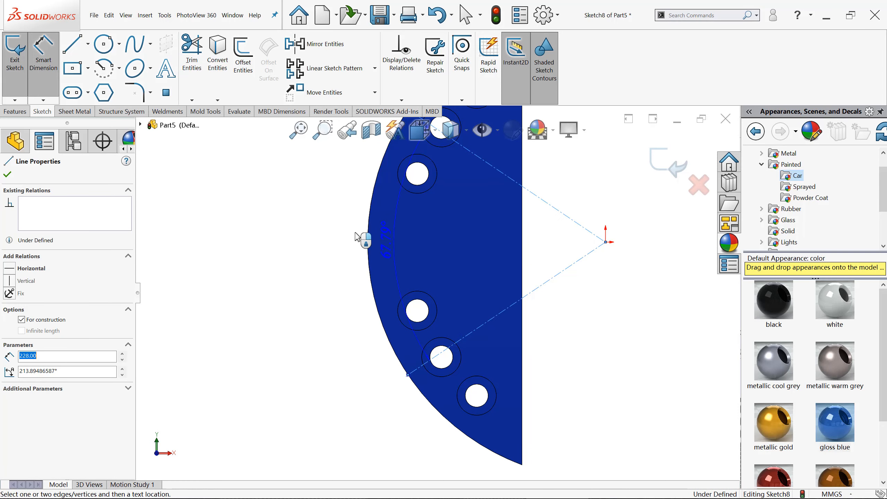
{"action": "left_click", "coordinate": [309, 241]}
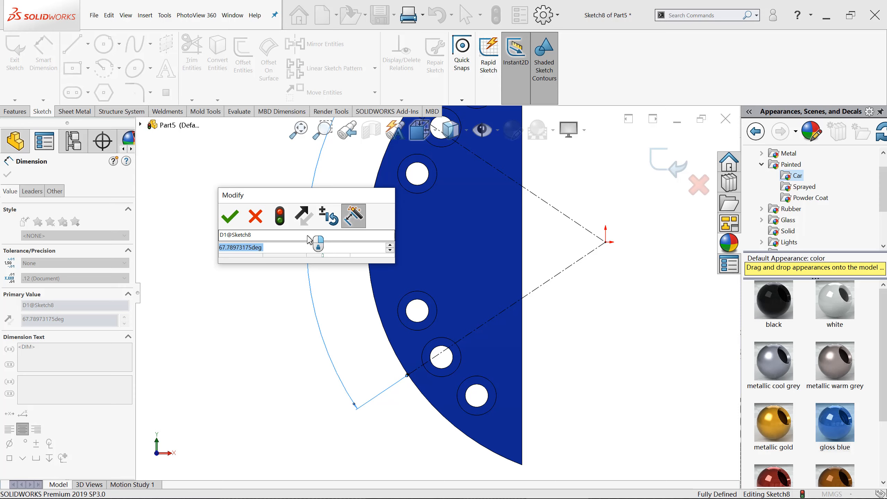
{"action": "type", "text": "85"}
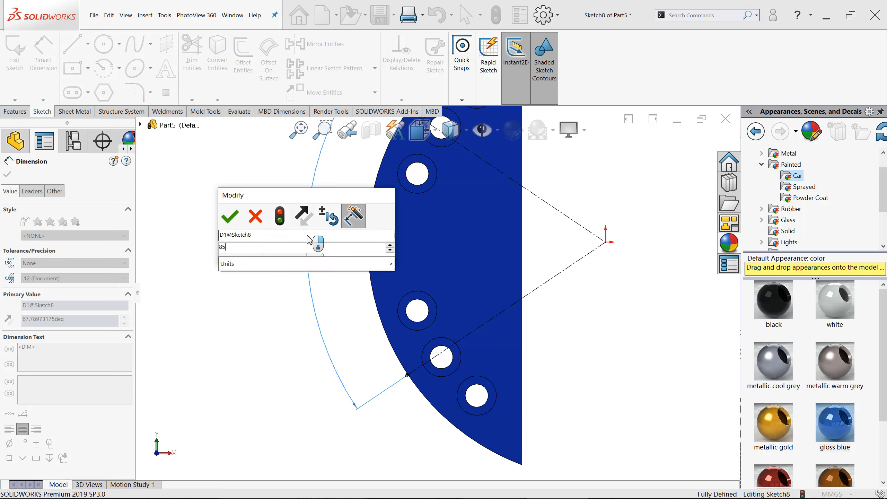
{"action": "key", "text": "Return"}
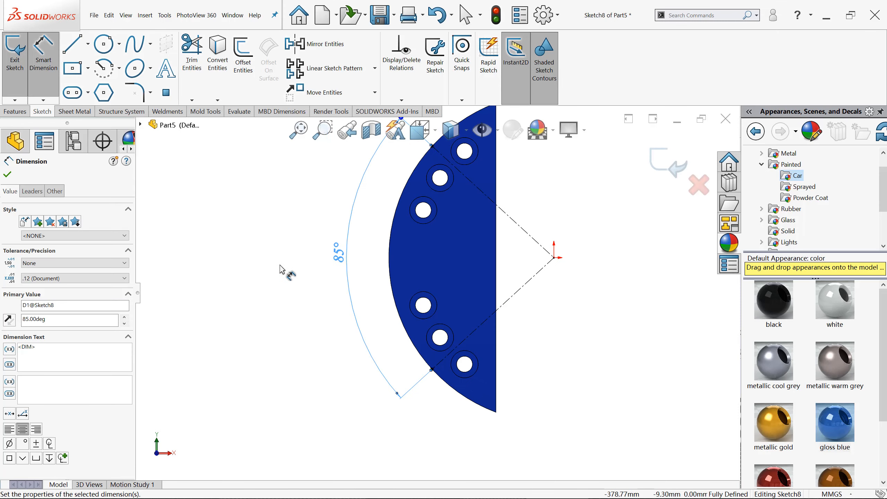
{"action": "scroll", "coordinate": [263, 292], "scroll_direction": "up", "scroll_amount": 1}
{"action": "scroll", "coordinate": [522, 186], "scroll_direction": "down", "scroll_amount": 1}
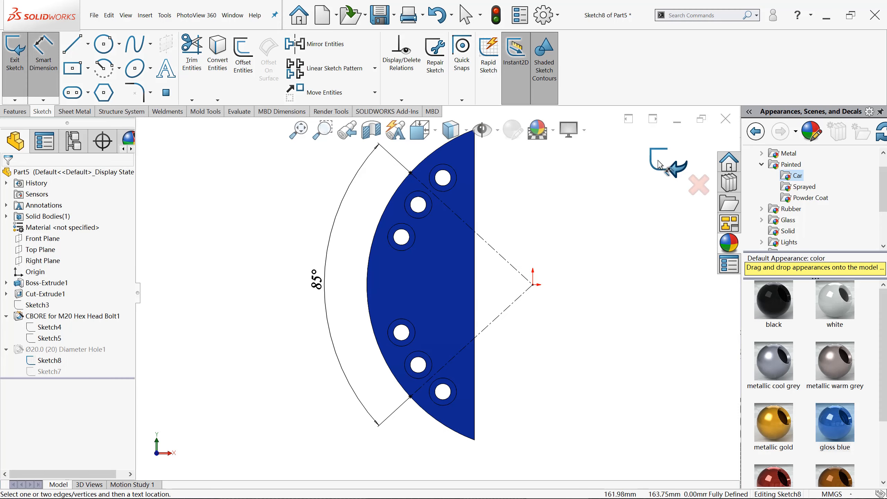
{"action": "key", "text": "ctrl+7"}
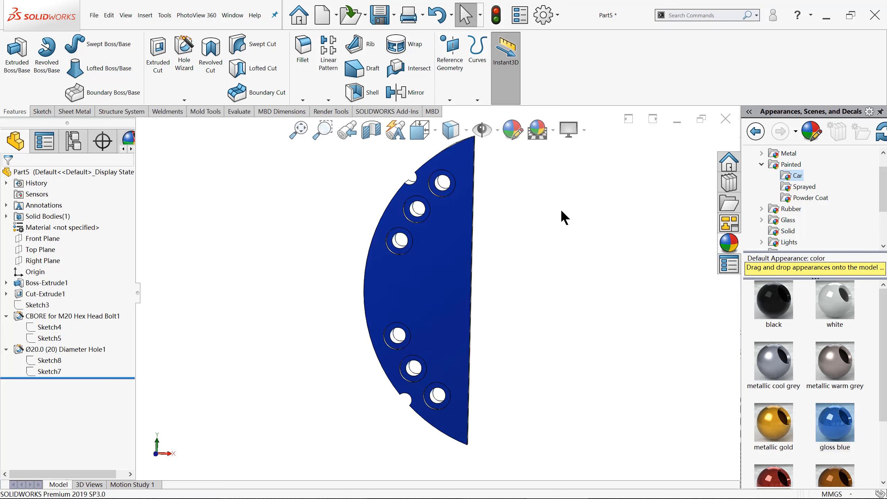
Chamfer the front edges of both Ø20.0 notches with a 2 mm distance and a 45° angle
{"action": "scroll", "coordinate": [325, 287], "scroll_direction": "down", "scroll_amount": 1}
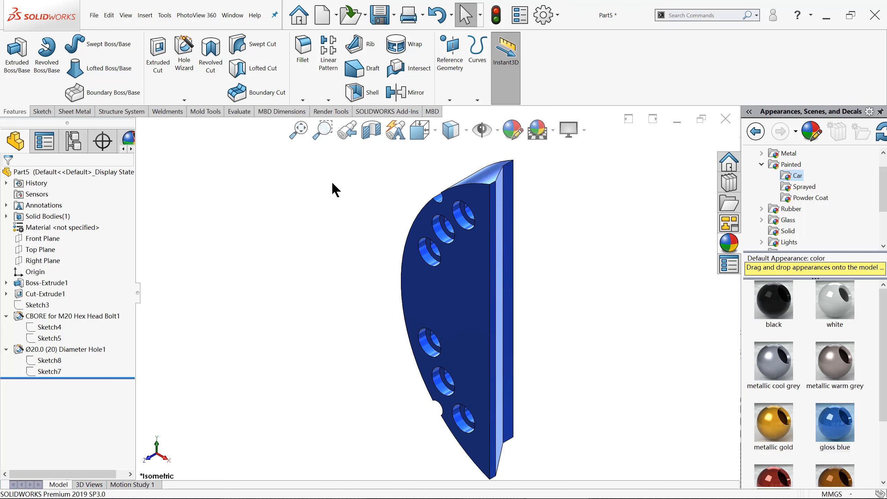
{"action": "left_click", "coordinate": [310, 101]}
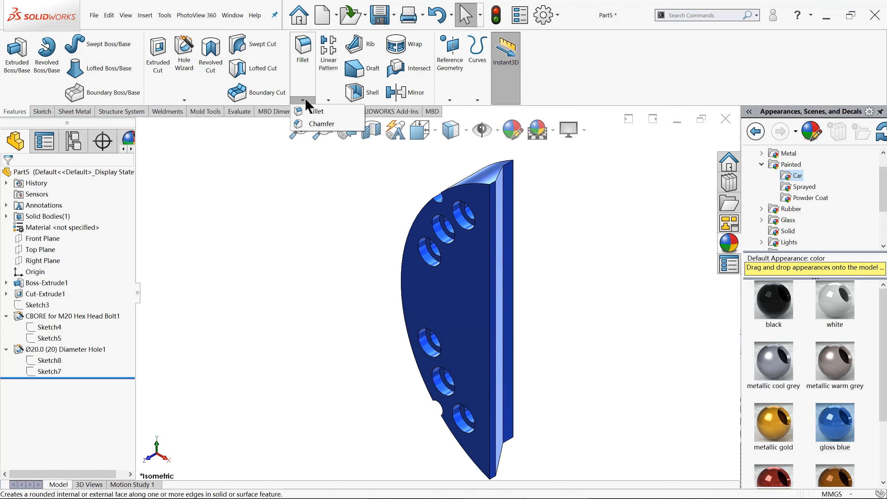
{"action": "left_click", "coordinate": [312, 123]}
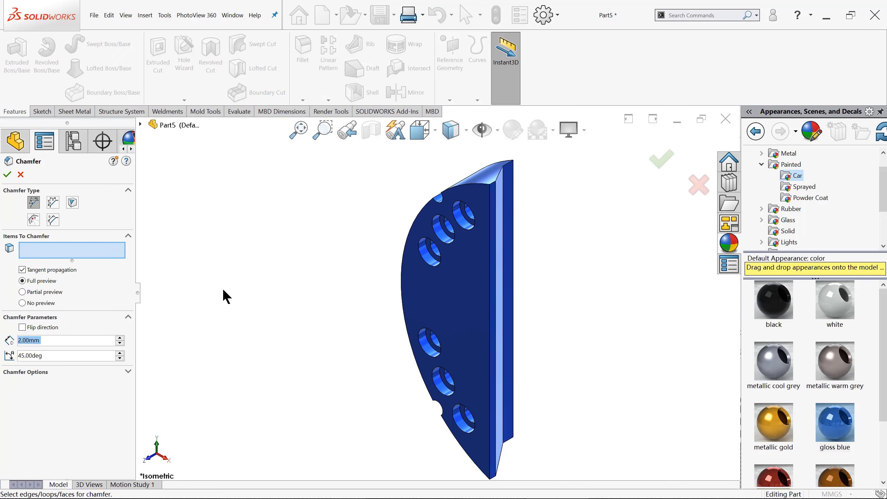
{"action": "scroll", "coordinate": [447, 206], "scroll_direction": "down", "scroll_amount": 5}
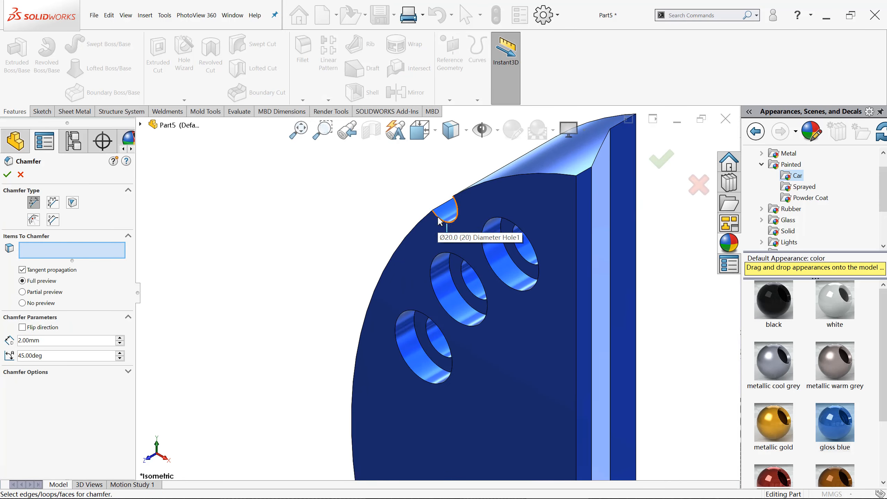
{"action": "left_click", "coordinate": [440, 221]}
{"action": "scroll", "coordinate": [366, 252], "scroll_direction": "up", "scroll_amount": 6}
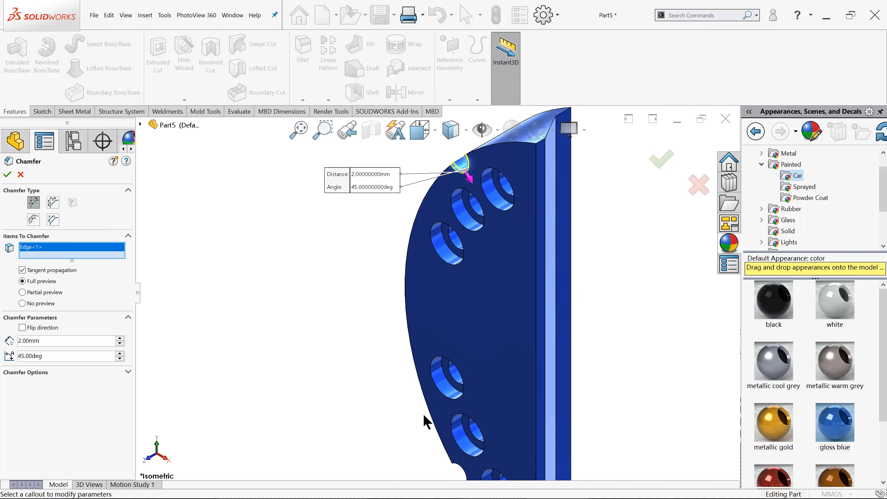
{"action": "scroll", "coordinate": [470, 468], "scroll_direction": "down", "scroll_amount": 3}
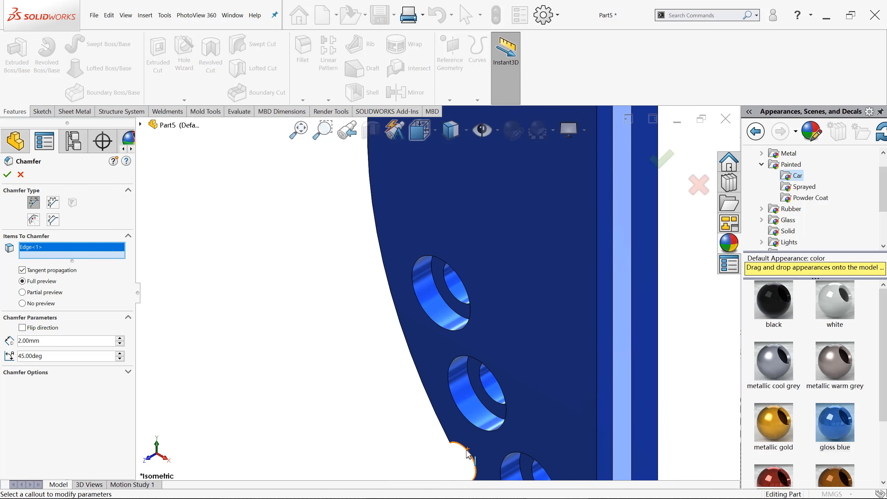
{"action": "left_click", "coordinate": [468, 451]}
{"action": "scroll", "coordinate": [441, 292], "scroll_direction": "up", "scroll_amount": 2}
{"action": "left_click", "coordinate": [661, 161]}
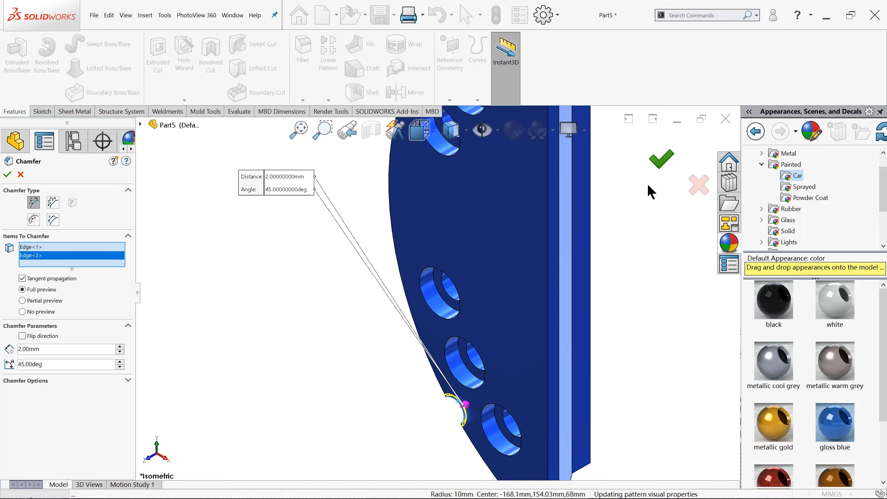
{"action": "key", "text": "f"}
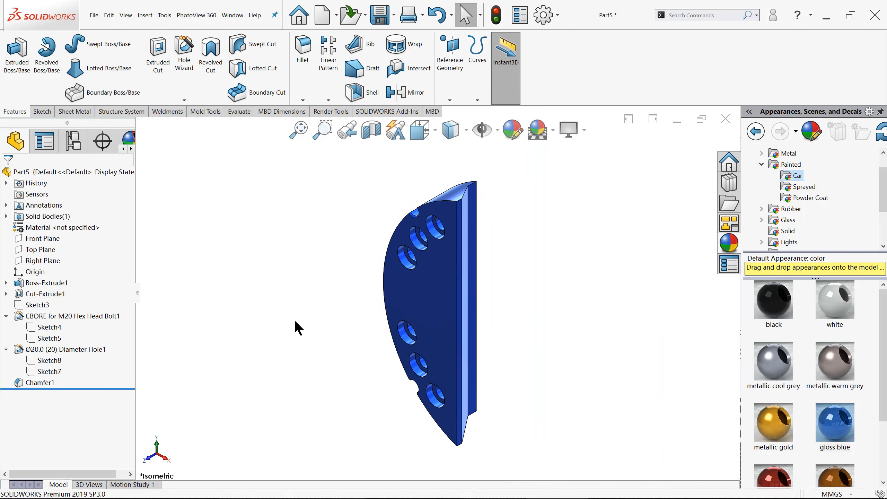